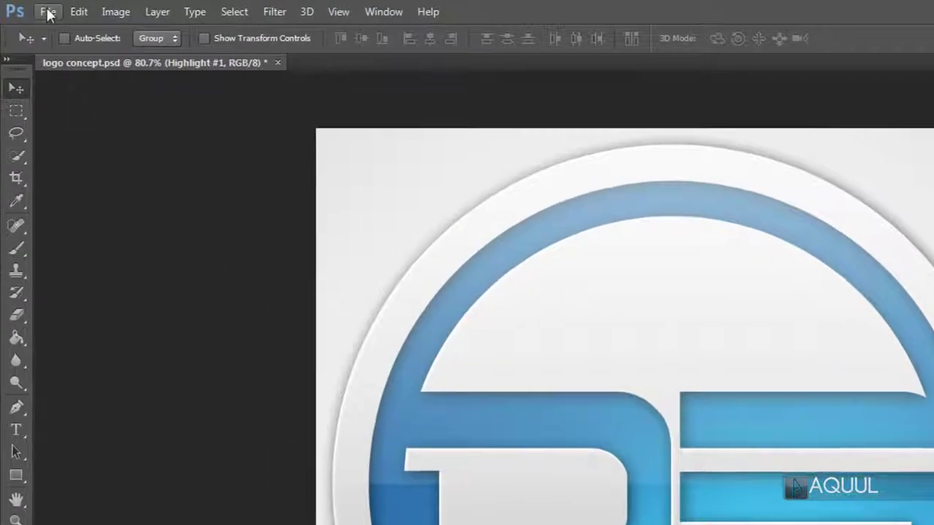
- Create a new white RGB document 1024 pixels wide and 1024 pixels high
{"action": "left_click", "coordinate": [40, 11]}
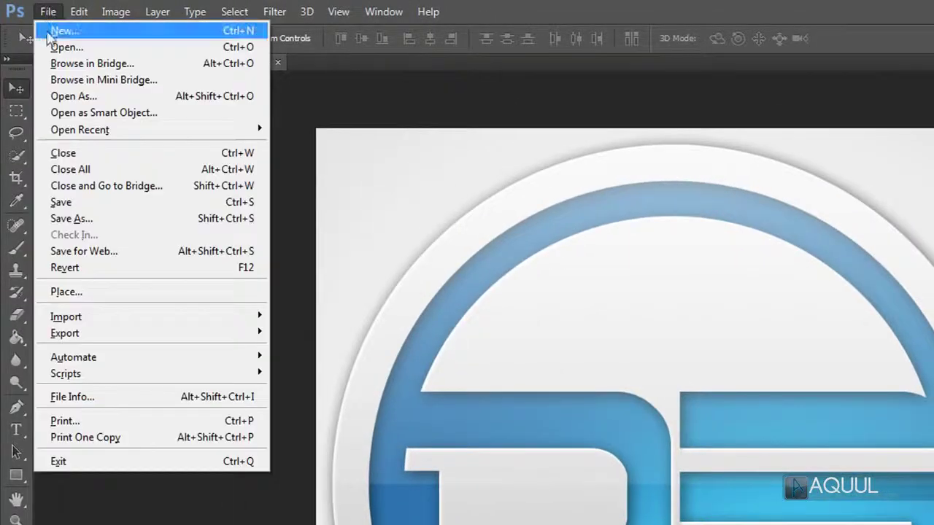
{"action": "left_click", "coordinate": [206, 32]}
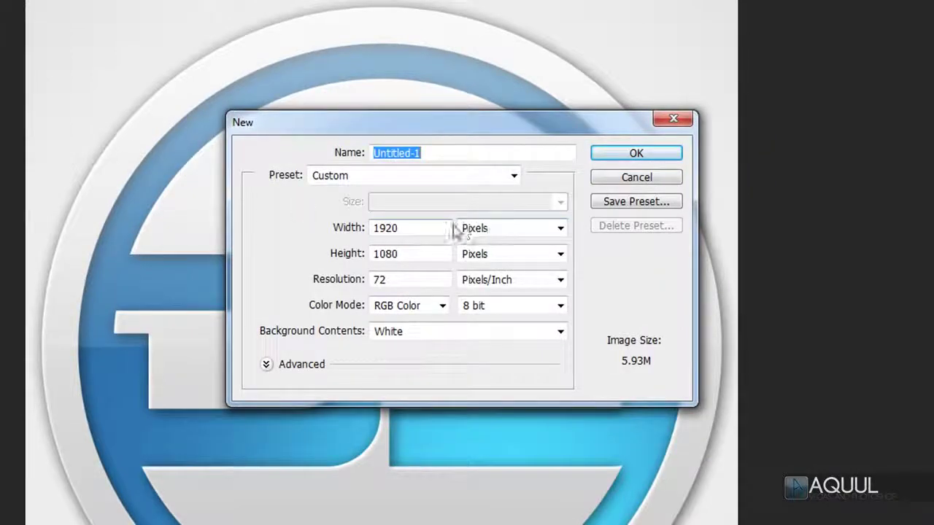
{"action": "left_click", "coordinate": [444, 228]}
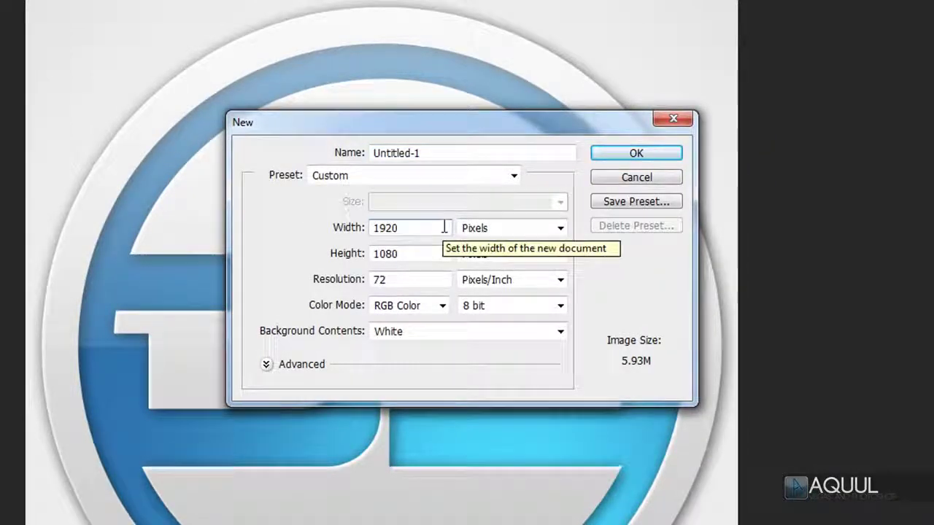
{"action": "double_click", "coordinate": [444, 228]}
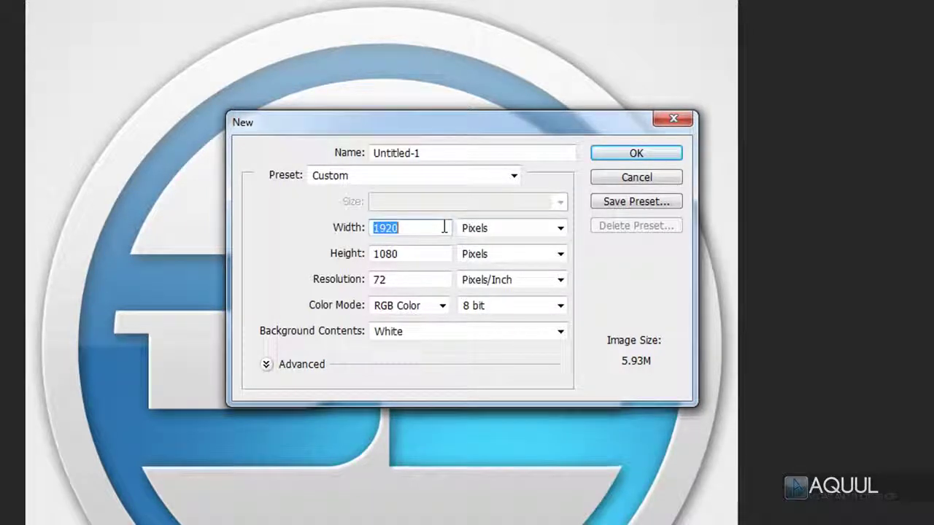
{"action": "type", "text": "1024"}
{"action": "key", "text": "Tab"}
{"action": "key", "text": "Tab"}
{"action": "type", "text": "1024"}
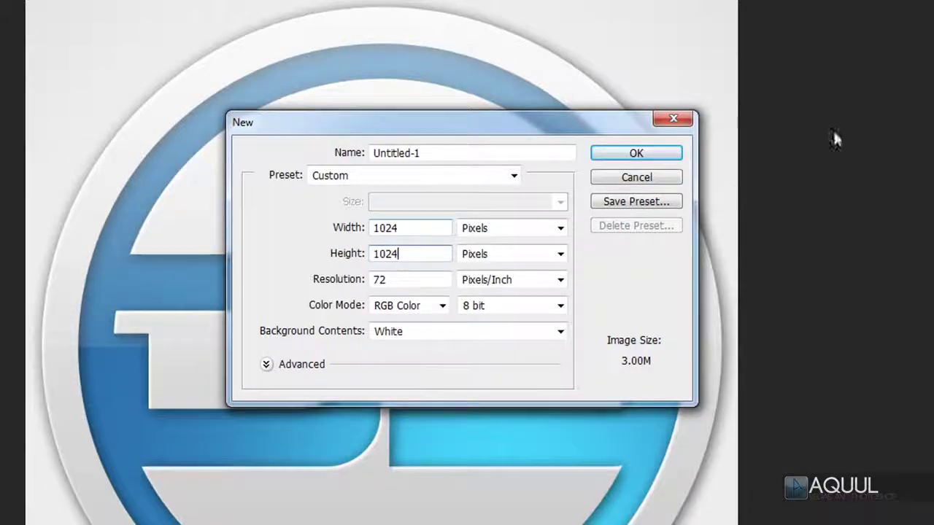
{"action": "left_click", "coordinate": [663, 158]}
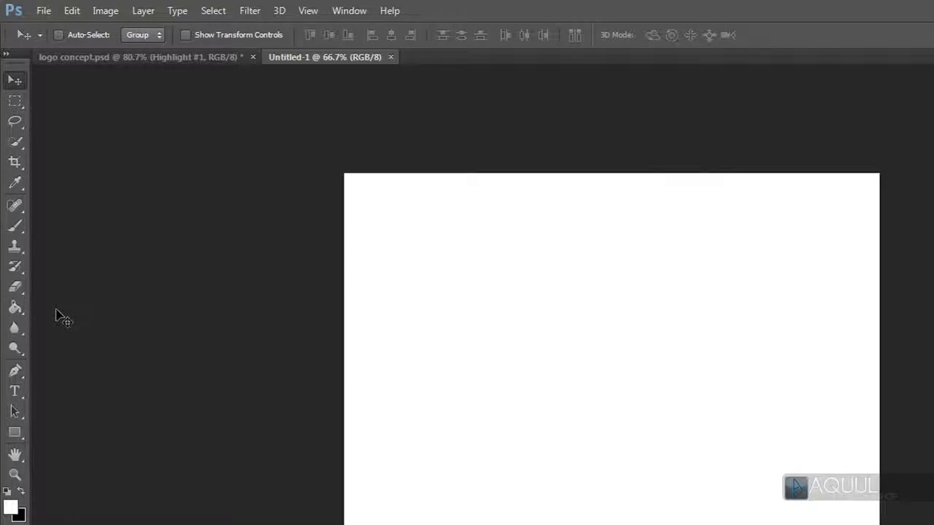
- Edit the Gradient tool's gradient and set its starting colour stop to light grey #e7e7e7
{"action": "left_click", "coordinate": [15, 308]}
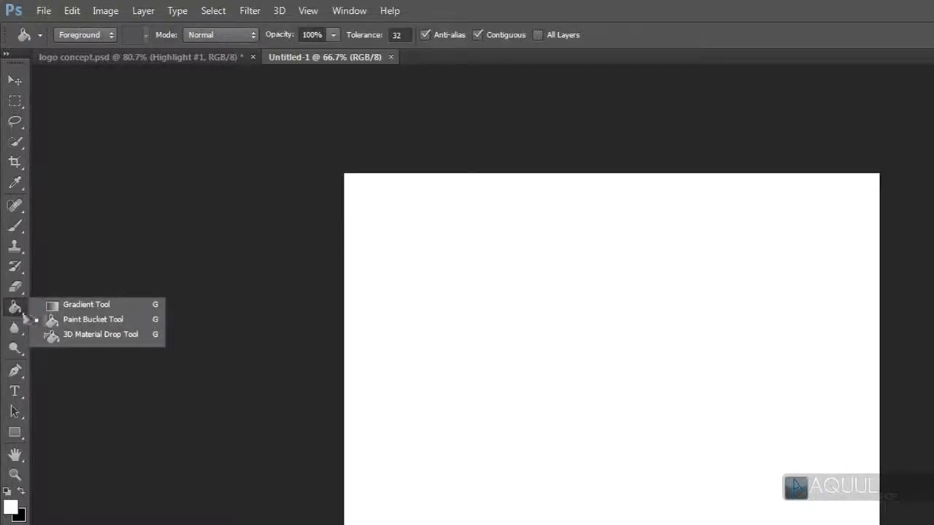
{"action": "left_click", "coordinate": [138, 304]}
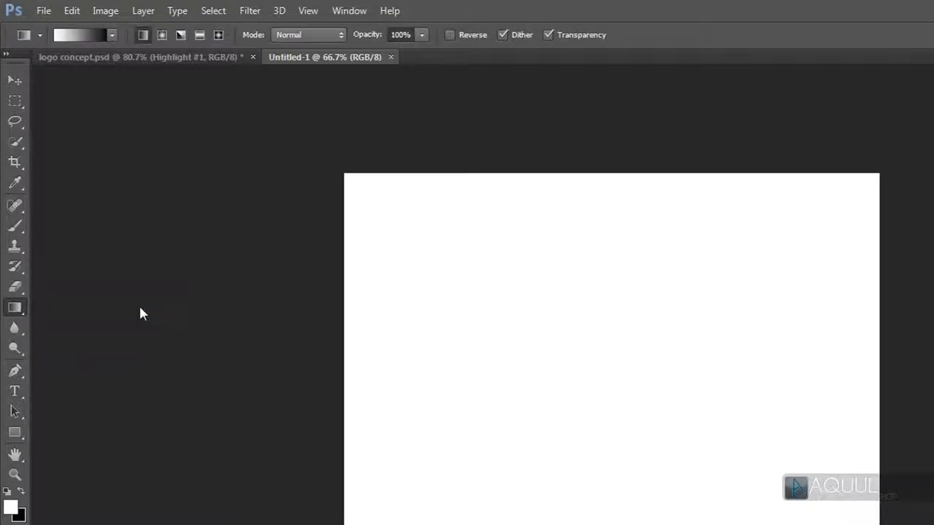
{"action": "left_click", "coordinate": [76, 36]}
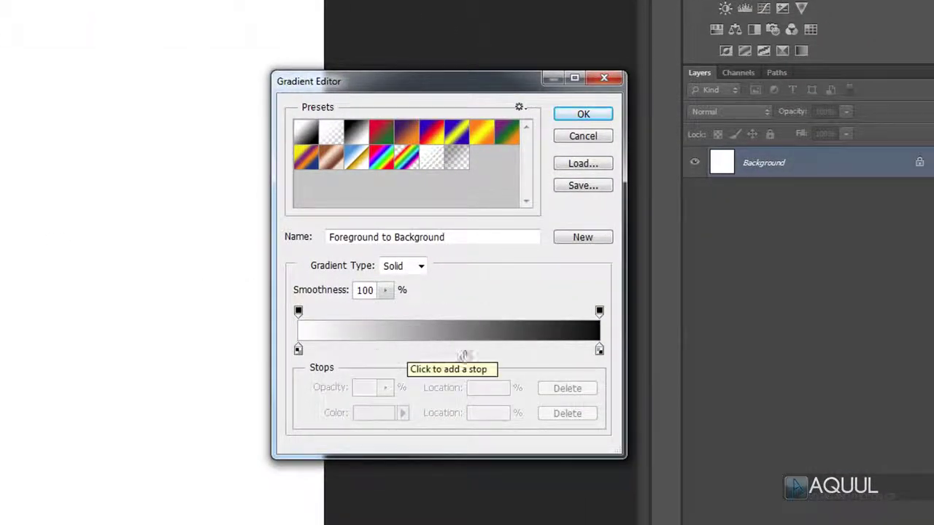
{"action": "left_click", "coordinate": [298, 351]}
{"action": "double_click", "coordinate": [297, 351]}
{"action": "mouse_move", "coordinate": [226, 265]}
{"action": "left_mouse_down"}
{"action": "mouse_move", "coordinate": [403, 270]}
{"action": "mouse_move", "coordinate": [404, 198]}
{"action": "mouse_move", "coordinate": [403, 273]}
{"action": "mouse_move", "coordinate": [293, 274]}
{"action": "mouse_move", "coordinate": [212, 240]}
{"action": "mouse_move", "coordinate": [197, 216]}
{"action": "left_mouse_up"}
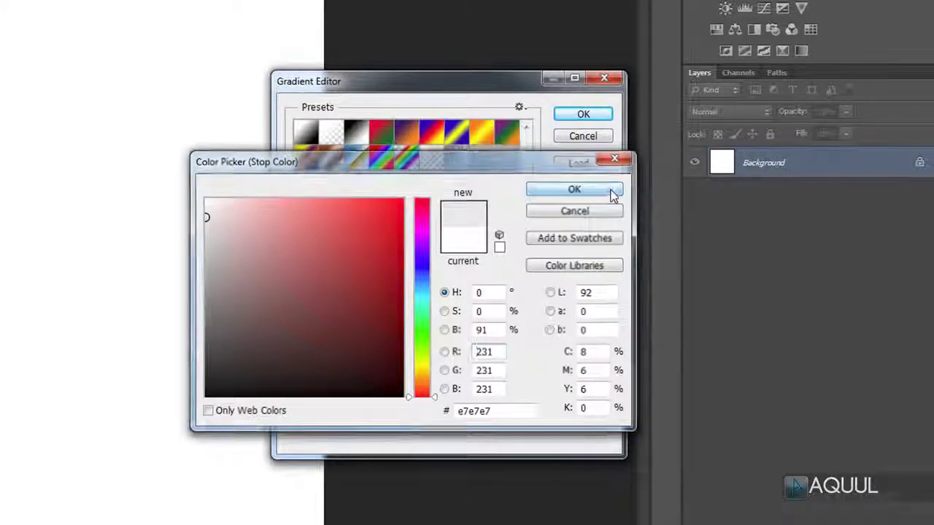
{"action": "left_click", "coordinate": [584, 189]}
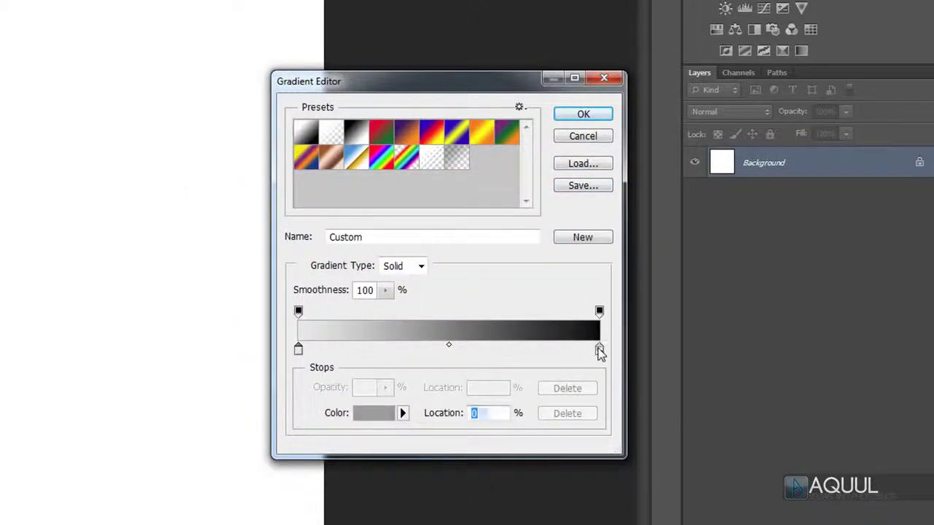
- Set the gradient's end stop to #eeeeee and fill the background with it from the bottom edge up to the top
{"action": "double_click", "coordinate": [600, 350]}
{"action": "left_click_drag", "start_coordinate": [208, 215], "coordinate": [194, 211]}
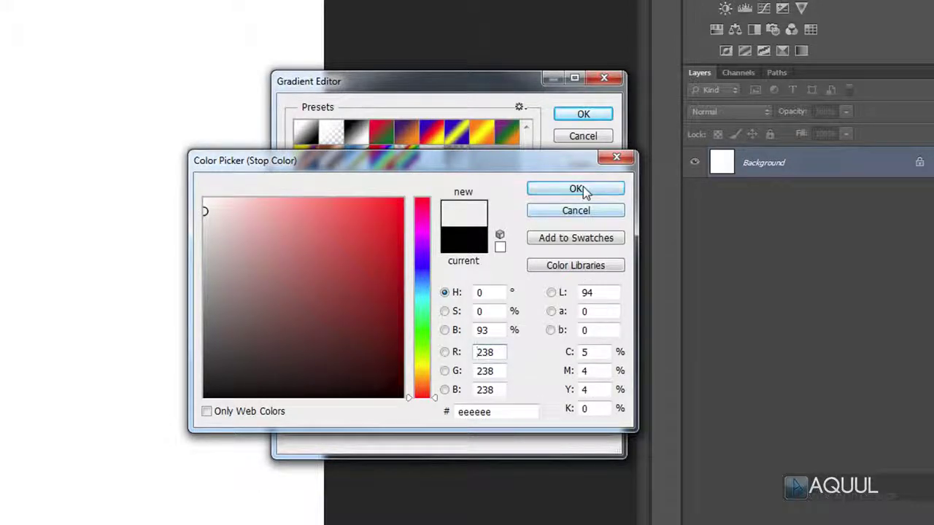
{"action": "left_click", "coordinate": [580, 189]}
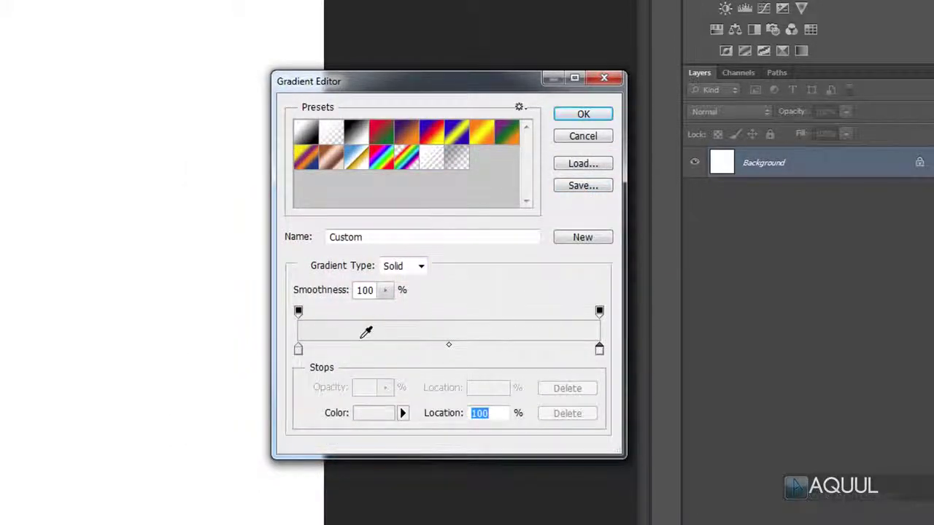
{"action": "left_click", "coordinate": [589, 115]}
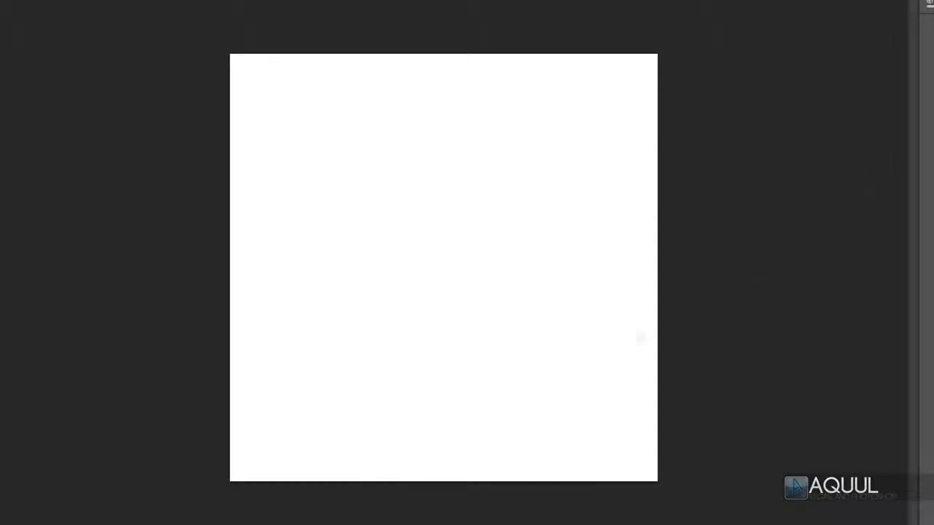
{"action": "left_click_drag", "start_coordinate": [426, 464], "coordinate": [453, 65]}
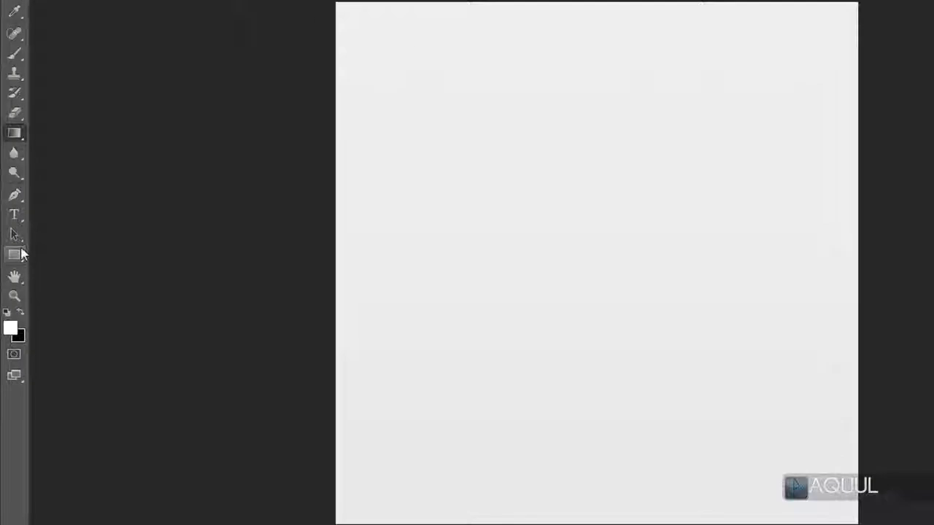
- Choose the Ellipse tool, show the rulers, and place a vertical and a horizontal guide crossing at the canvas centre
{"action": "left_click", "coordinate": [12, 268]}
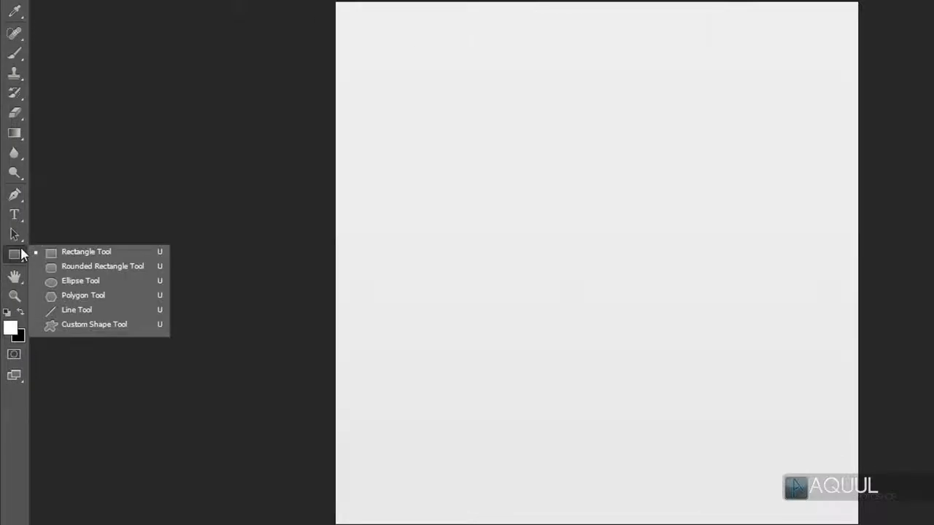
{"action": "left_click", "coordinate": [121, 285]}
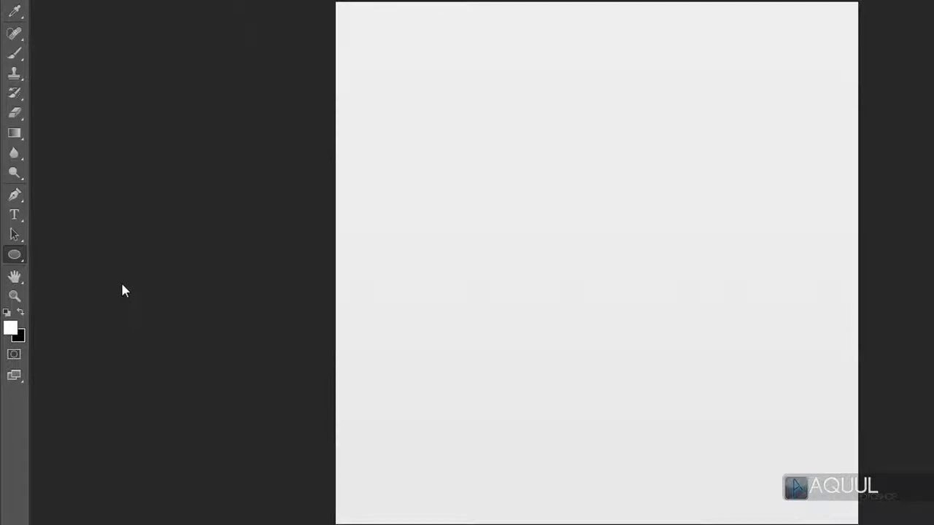
{"action": "key", "text": "ctrl+r"}
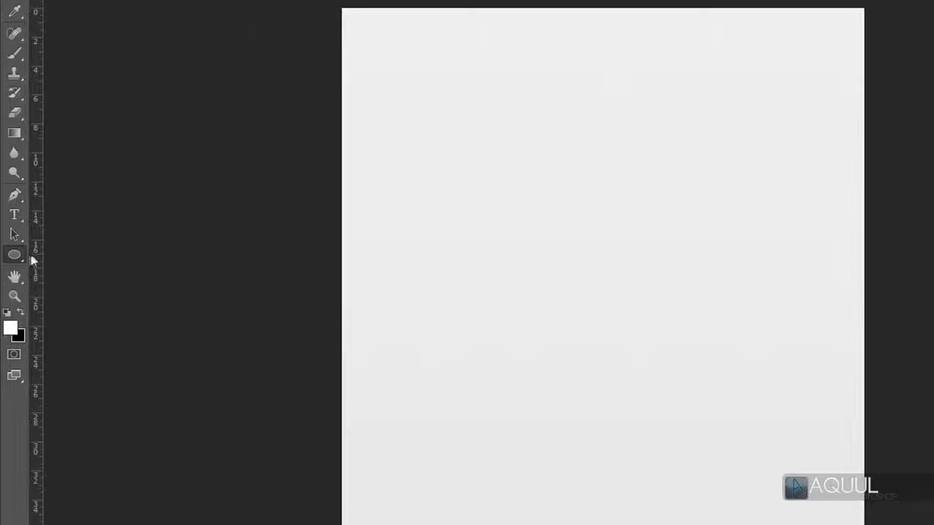
{"action": "left_click_drag", "start_coordinate": [35, 264], "coordinate": [177, 256]}
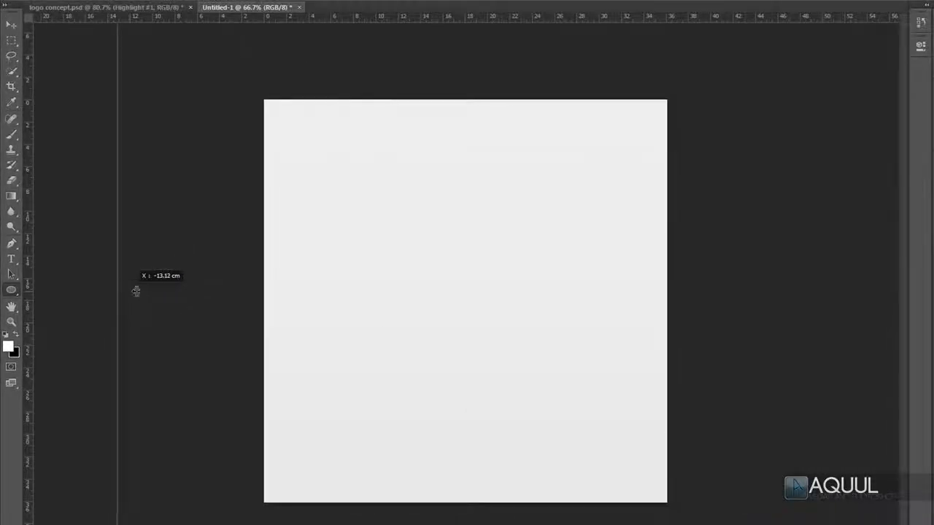
{"action": "left_click_drag", "start_coordinate": [136, 291], "coordinate": [467, 284]}
{"action": "left_click_drag", "start_coordinate": [521, 22], "coordinate": [501, 294]}
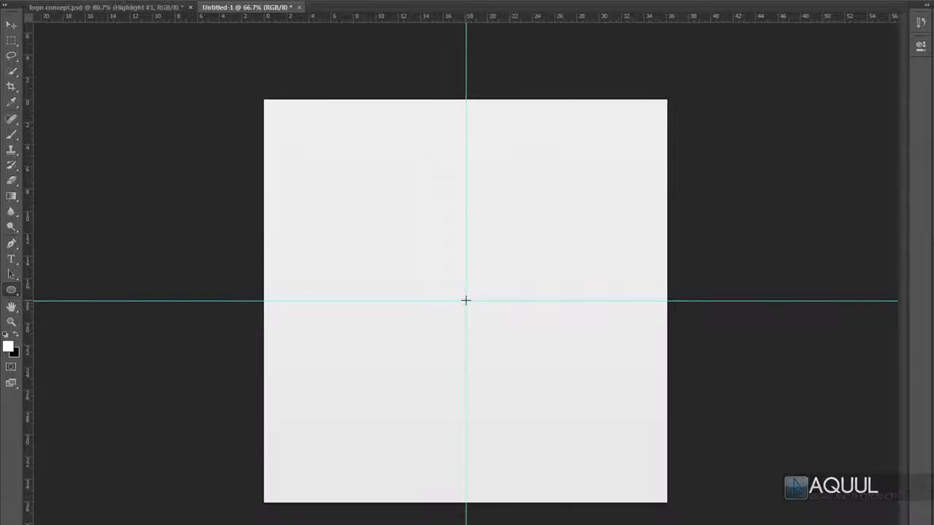
- Draw a circle shape about 972 px in diameter centred on the guide intersection and fill it with dark grey
{"action": "left_click_drag", "start_coordinate": [465, 300], "coordinate": [709, 110]}
{"action": "key", "text": "alt"}
{"action": "key", "text": "shift"}
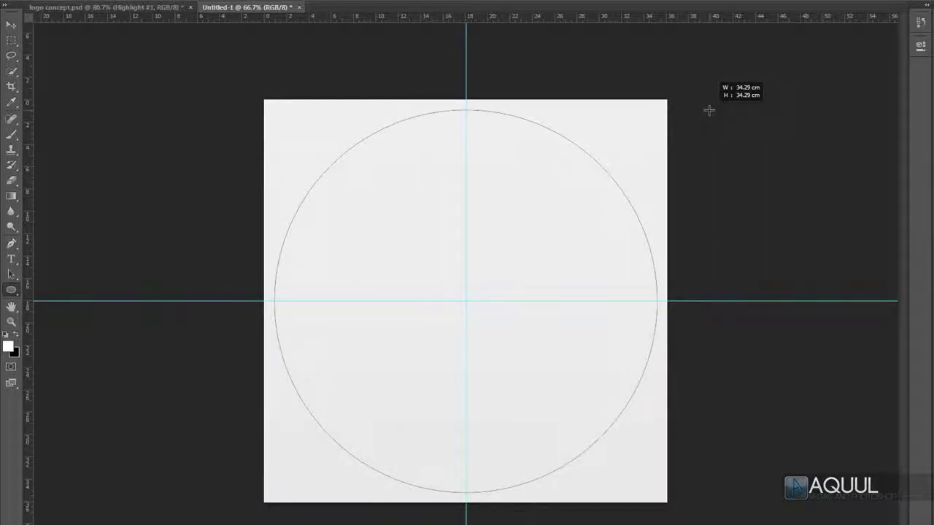
{"action": "left_click_drag", "start_coordinate": [708, 111], "coordinate": [709, 110]}
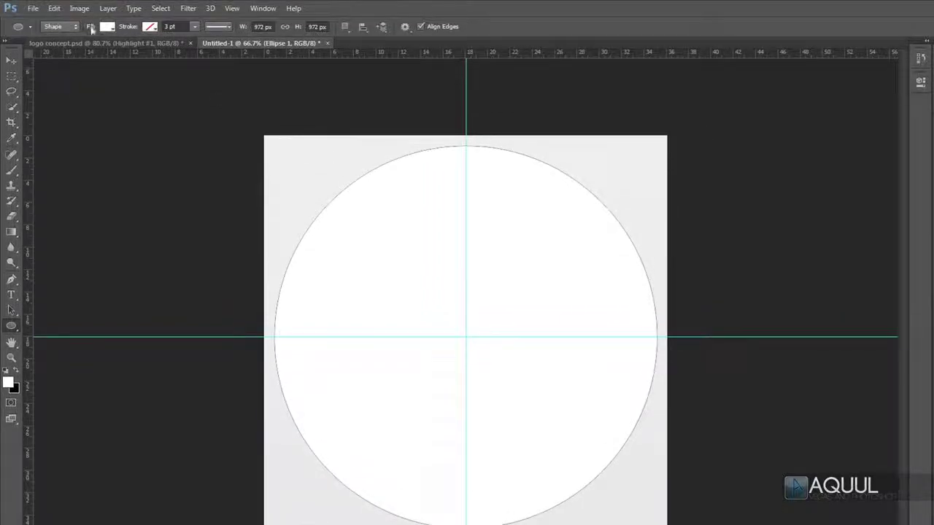
{"action": "left_click", "coordinate": [108, 27]}
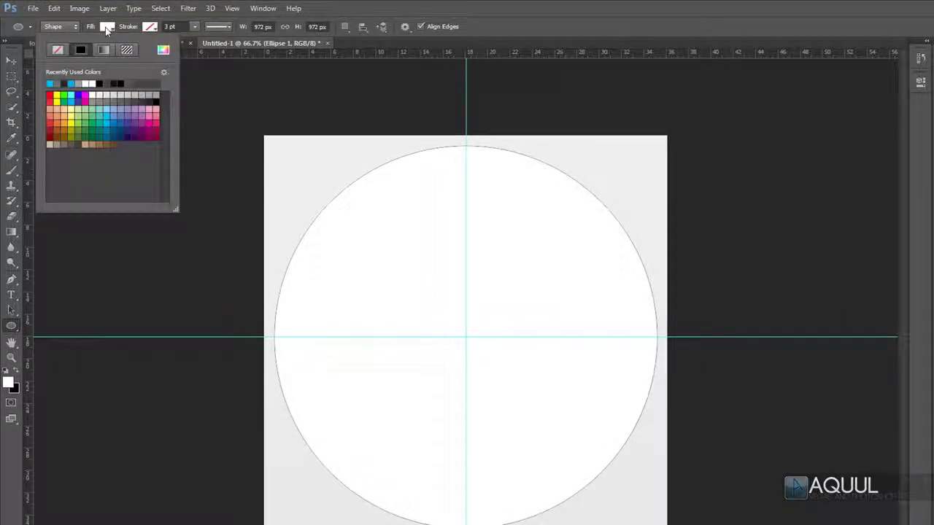
{"action": "left_click", "coordinate": [143, 100]}
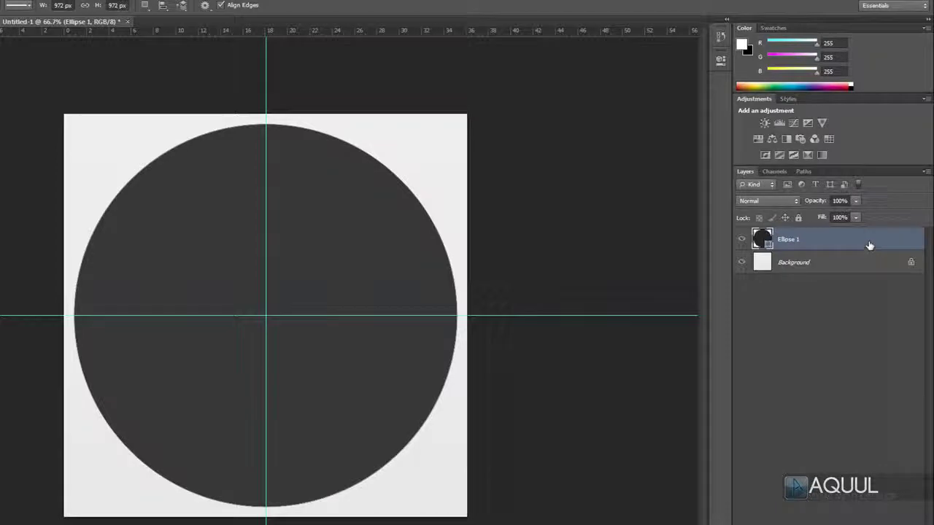
- Duplicate the dark circle's layer within the same document, keeping the suggested name
{"action": "right_click", "coordinate": [868, 244]}
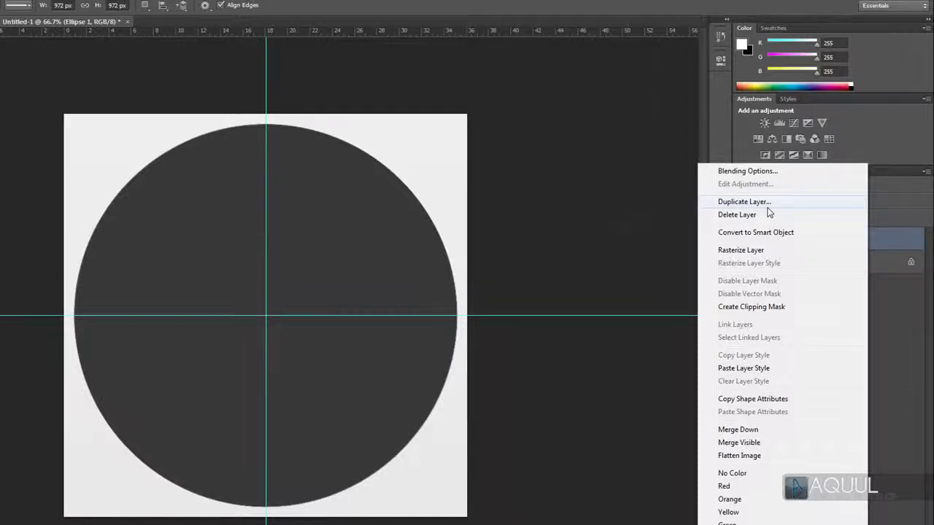
{"action": "left_click", "coordinate": [745, 202]}
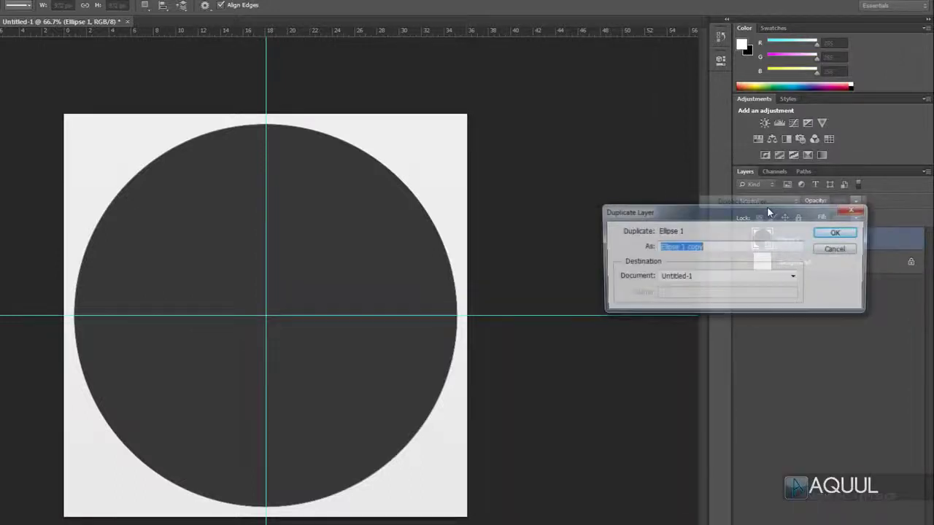
{"action": "left_click", "coordinate": [838, 233]}
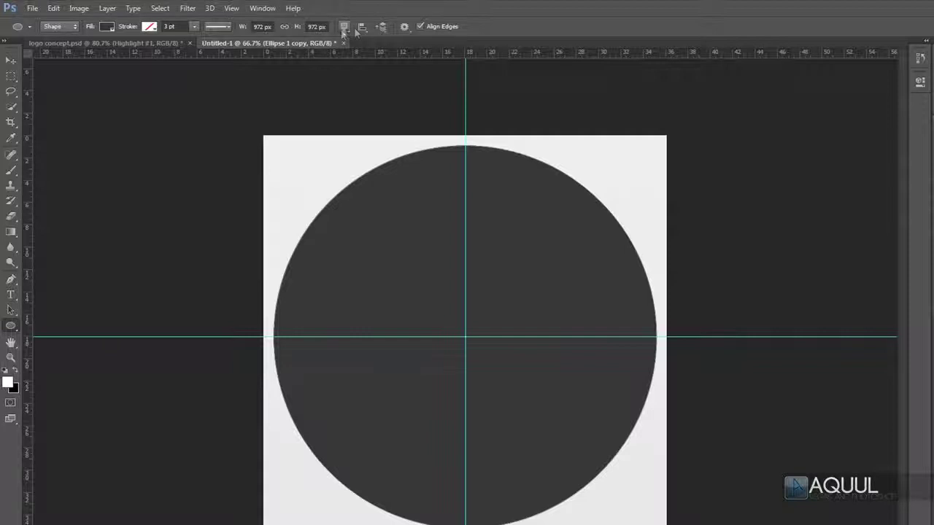
- Subtract a slightly smaller concentric circle from the duplicated circle and fill the remaining outer ring with medium grey
{"action": "left_click", "coordinate": [348, 26]}
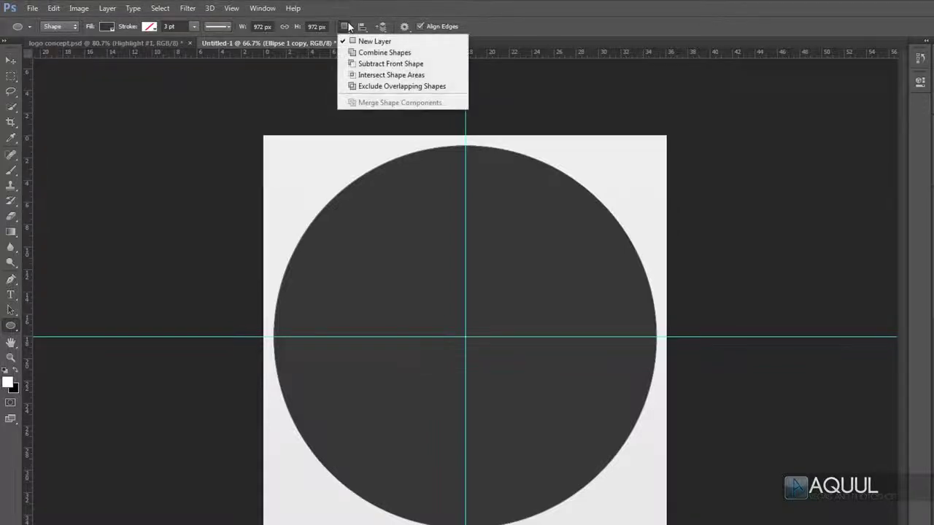
{"action": "left_click", "coordinate": [438, 64]}
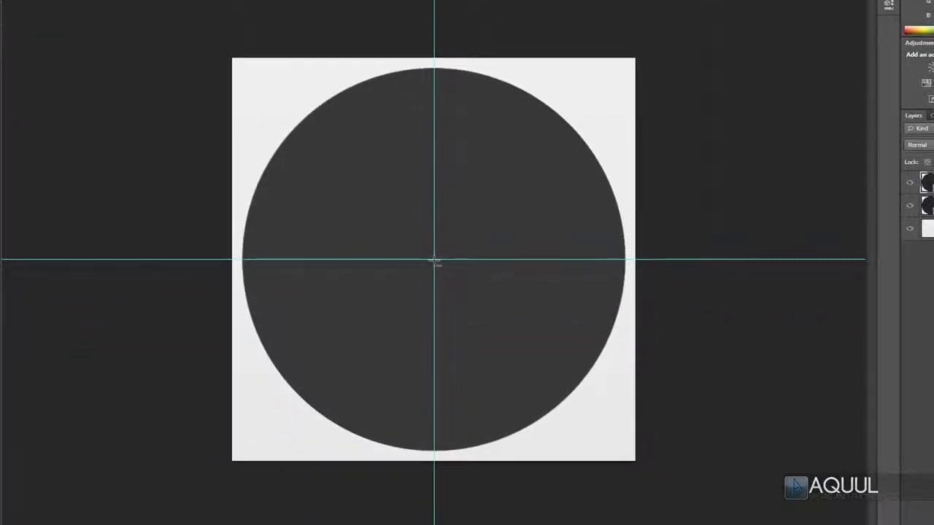
{"action": "left_click_drag", "start_coordinate": [435, 261], "coordinate": [645, 88]}
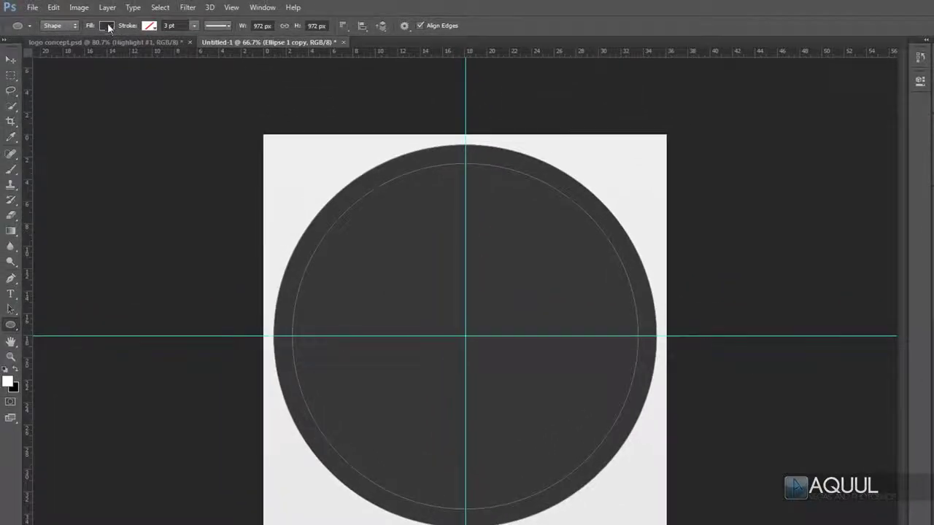
{"action": "left_click", "coordinate": [108, 25]}
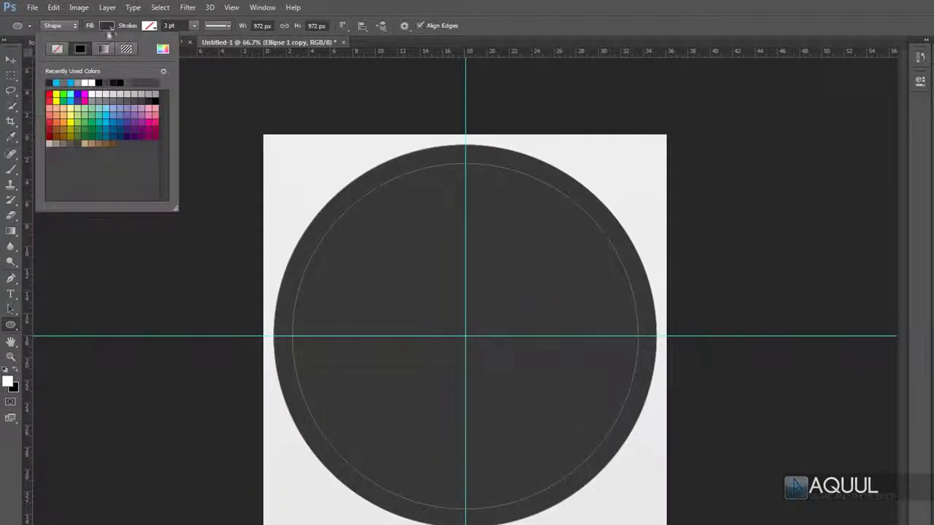
{"action": "left_click", "coordinate": [103, 99]}
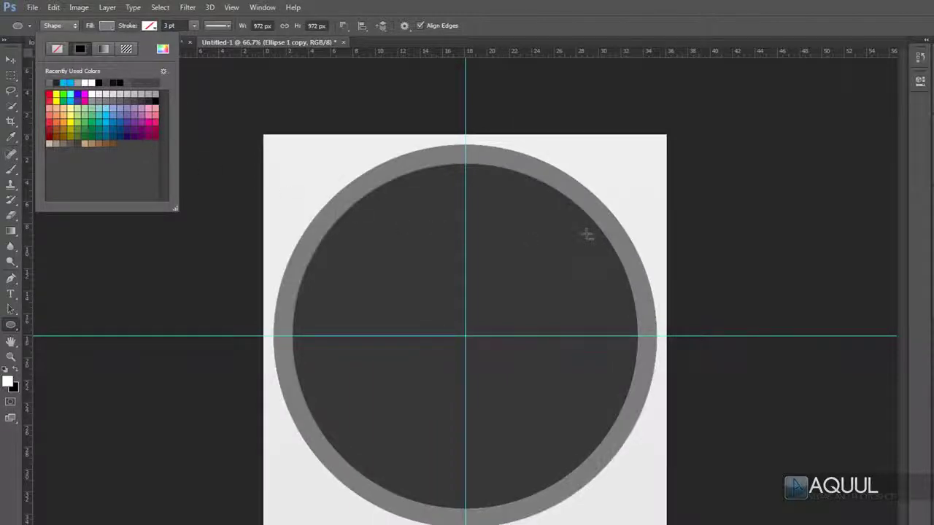
- Draw a smaller medium-grey circle on a new shape layer, centred on the guides and leaving a dark band inside the outer ring
{"action": "left_click", "coordinate": [345, 26]}
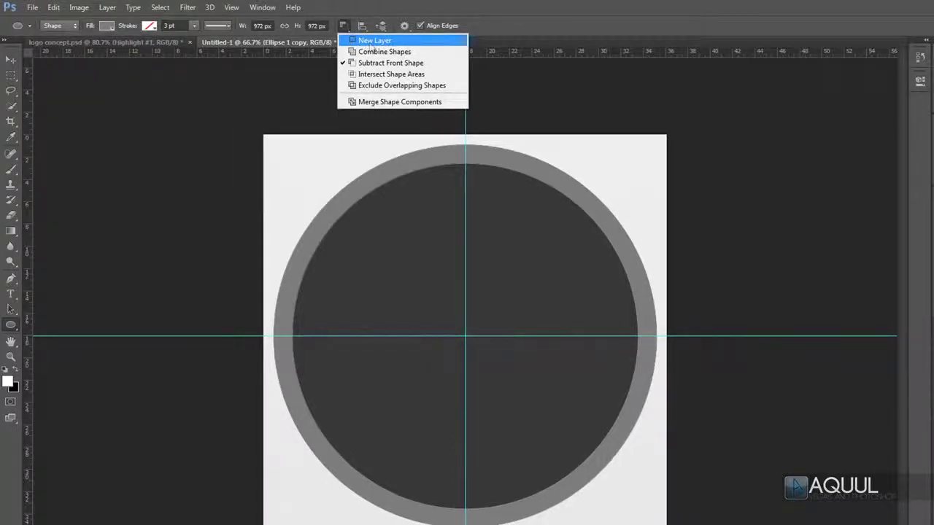
{"action": "left_click", "coordinate": [403, 43]}
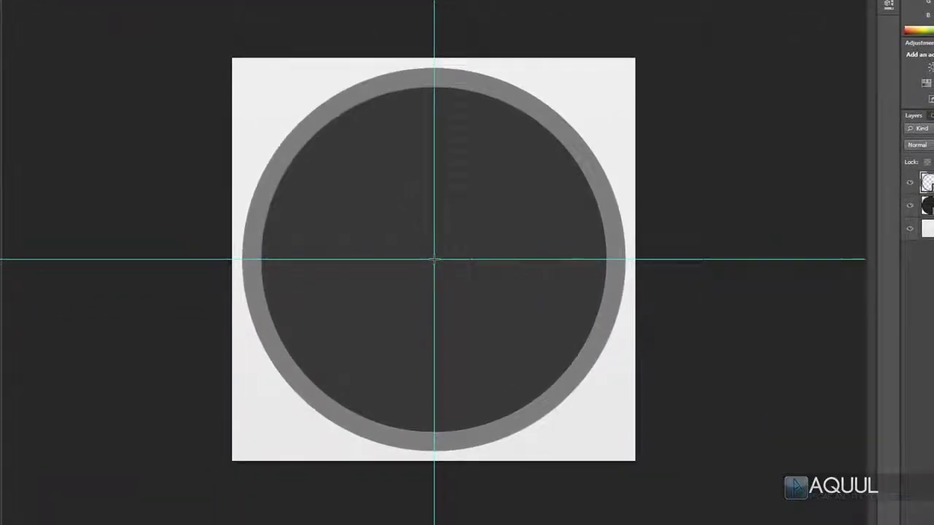
{"action": "left_click_drag", "start_coordinate": [435, 259], "coordinate": [683, 105]}
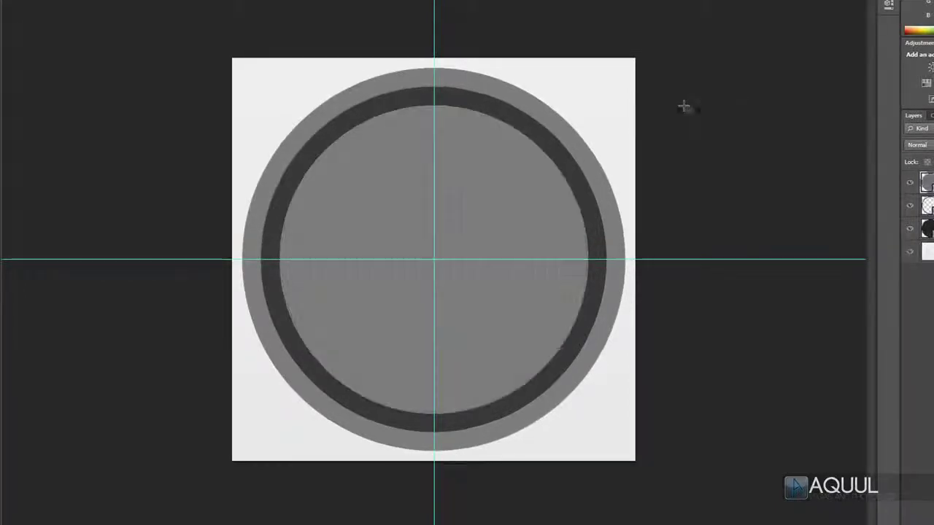
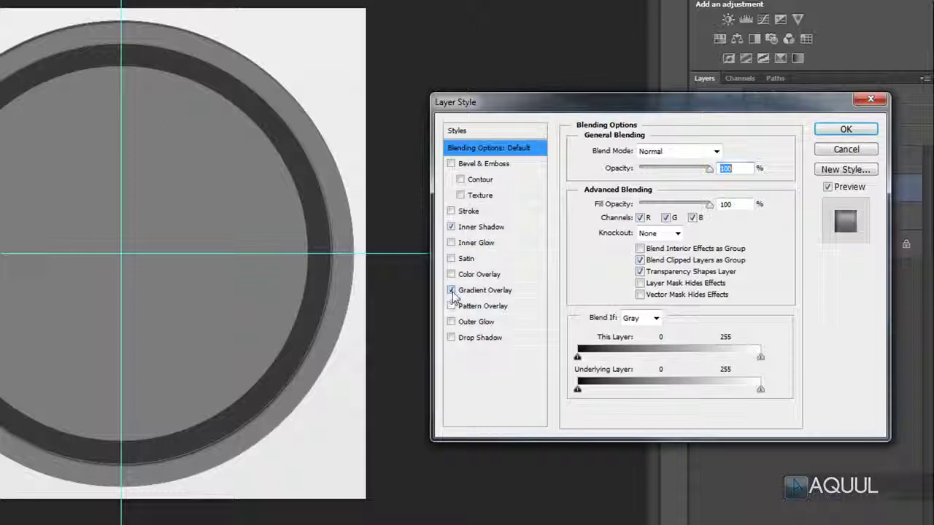
- Enable Drop Shadow on the outer ring and set its Inner Shadow to Normal blending, white, 100% opacity, keeping 5 px distance and size
{"action": "left_click", "coordinate": [451, 338]}
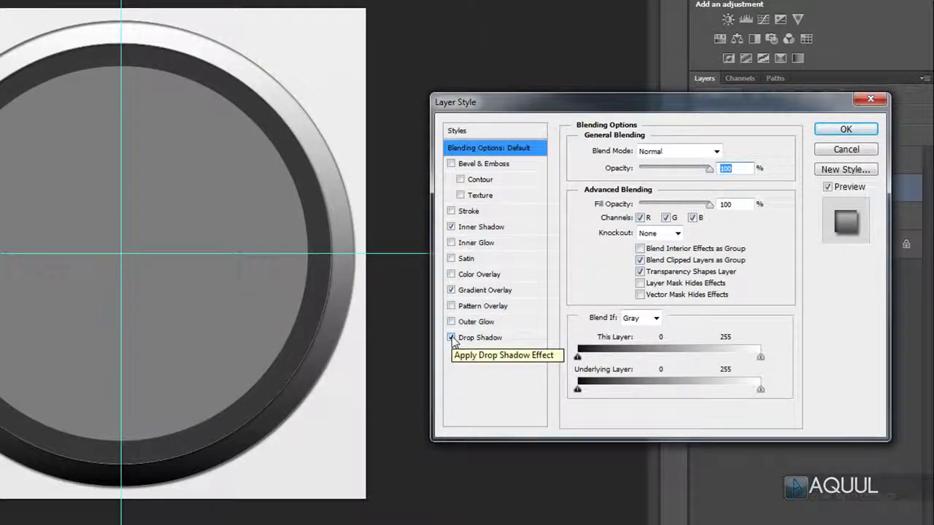
{"action": "left_click", "coordinate": [489, 230]}
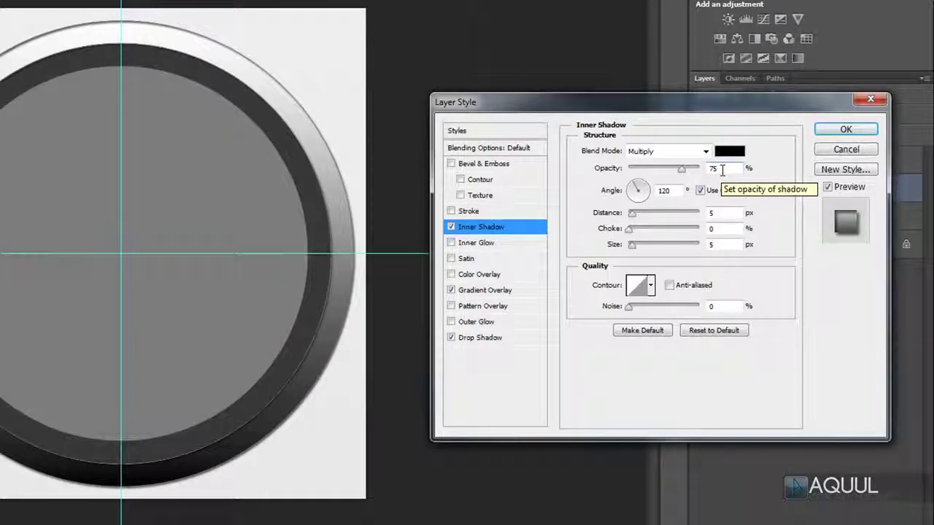
{"action": "left_click", "coordinate": [704, 151]}
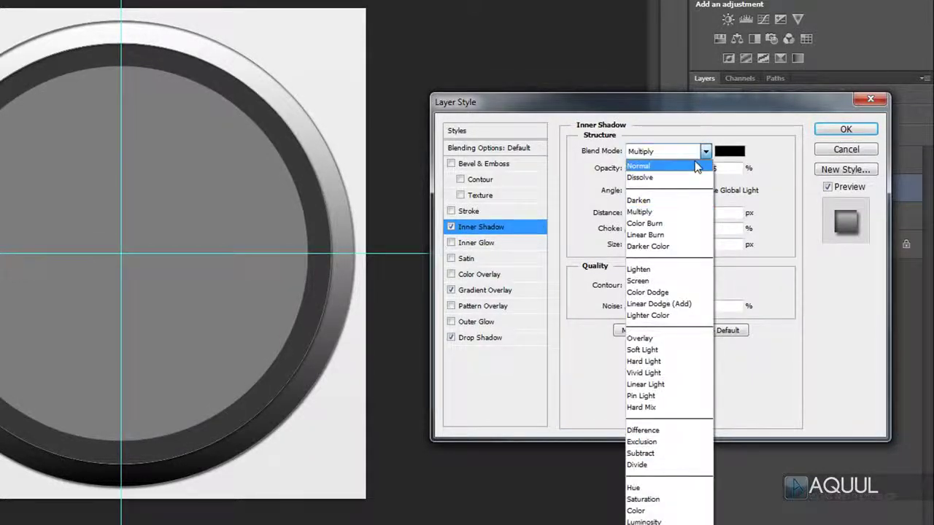
{"action": "left_click", "coordinate": [697, 167]}
{"action": "left_click", "coordinate": [730, 151]}
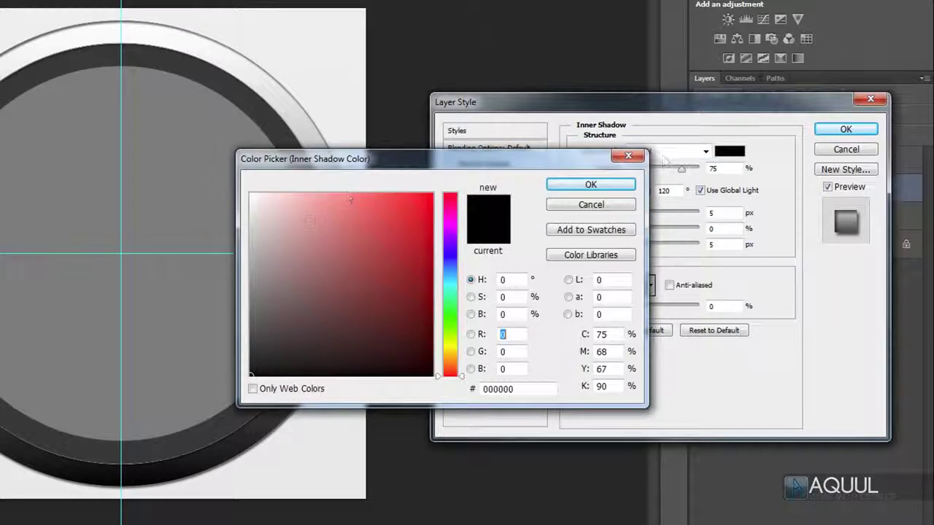
{"action": "left_click", "coordinate": [251, 195]}
{"action": "left_click", "coordinate": [588, 184]}
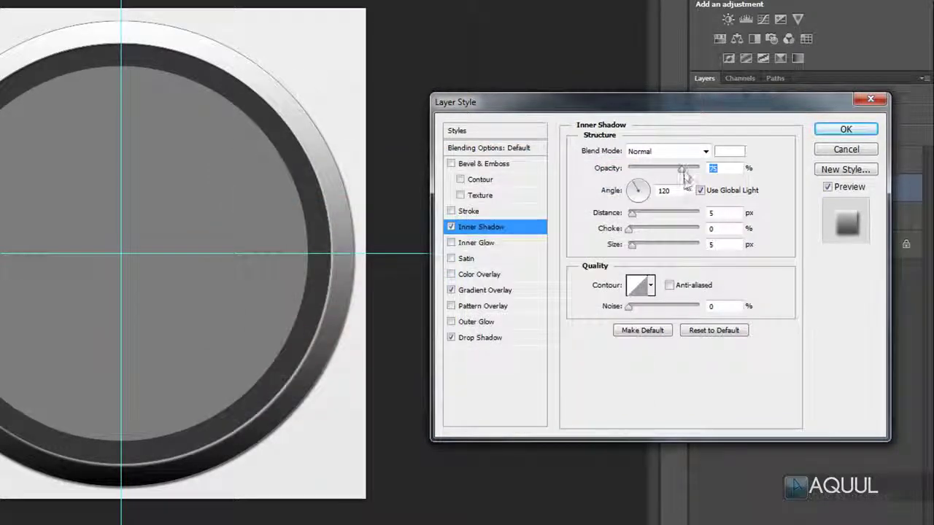
{"action": "left_click_drag", "start_coordinate": [682, 173], "coordinate": [702, 170]}
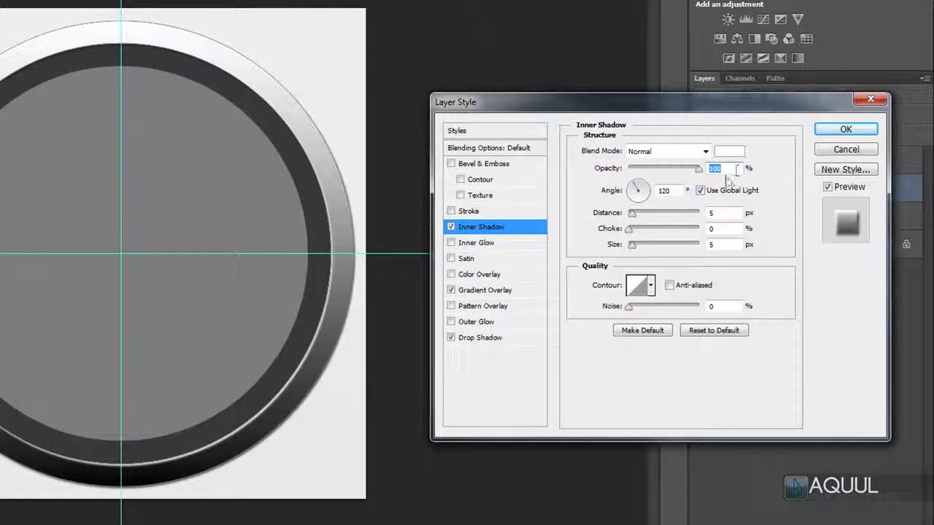
{"action": "left_click", "coordinate": [730, 211]}
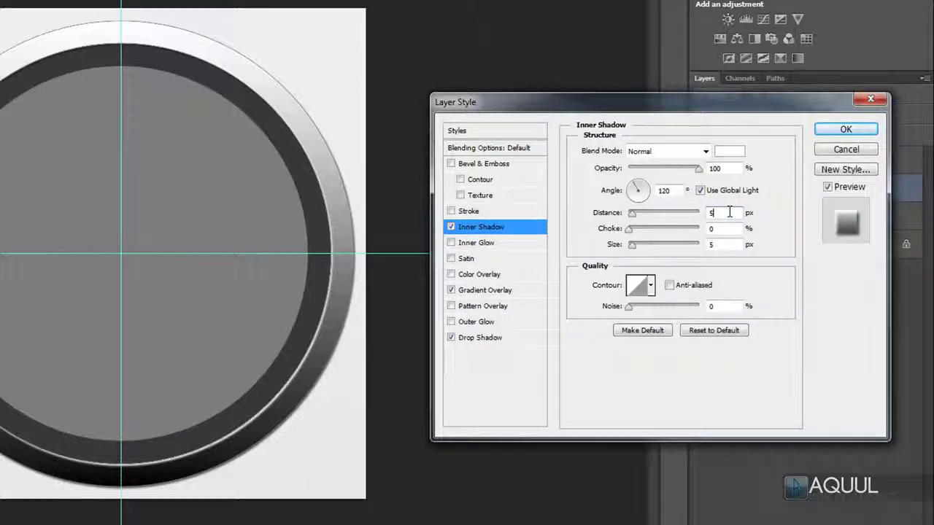
{"action": "left_click", "coordinate": [728, 243]}
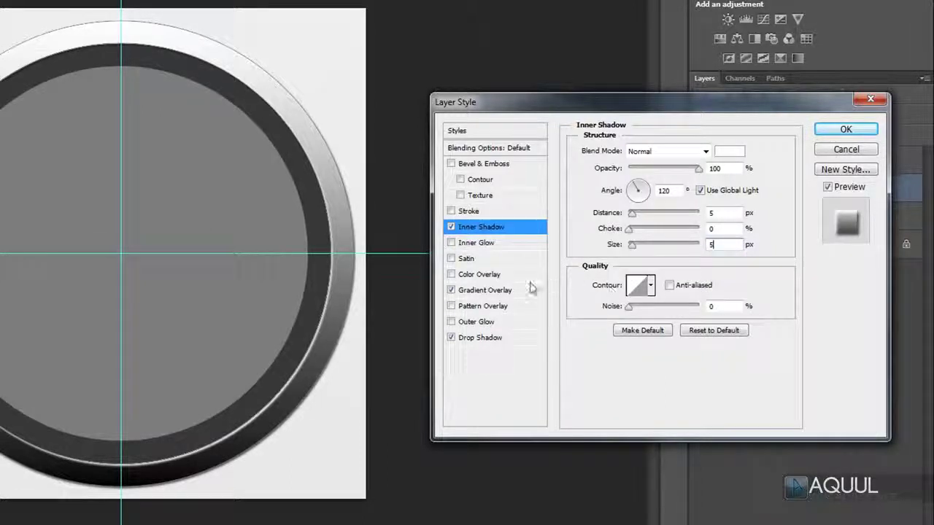
- Set the outer ring's Gradient Overlay to run from light grey d3d3d3 to near-white eeeeee
{"action": "left_click", "coordinate": [485, 290]}
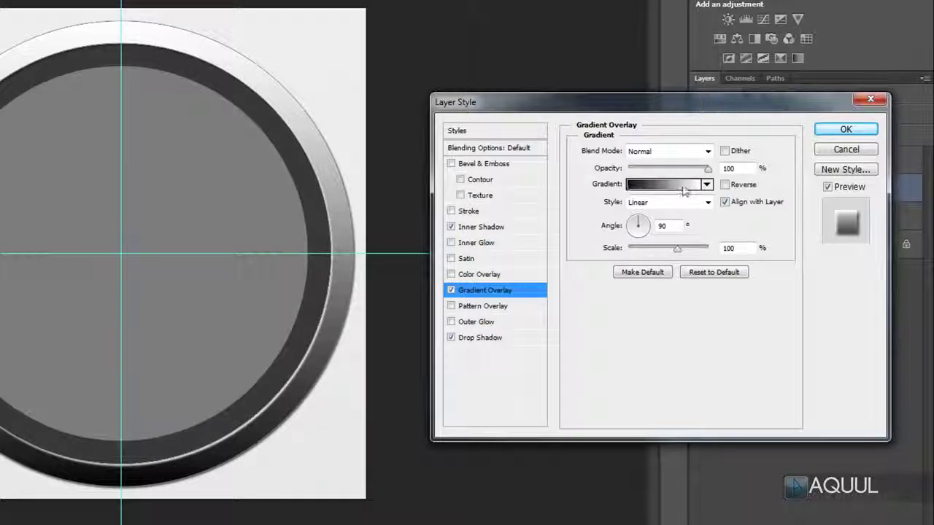
{"action": "left_click", "coordinate": [663, 187]}
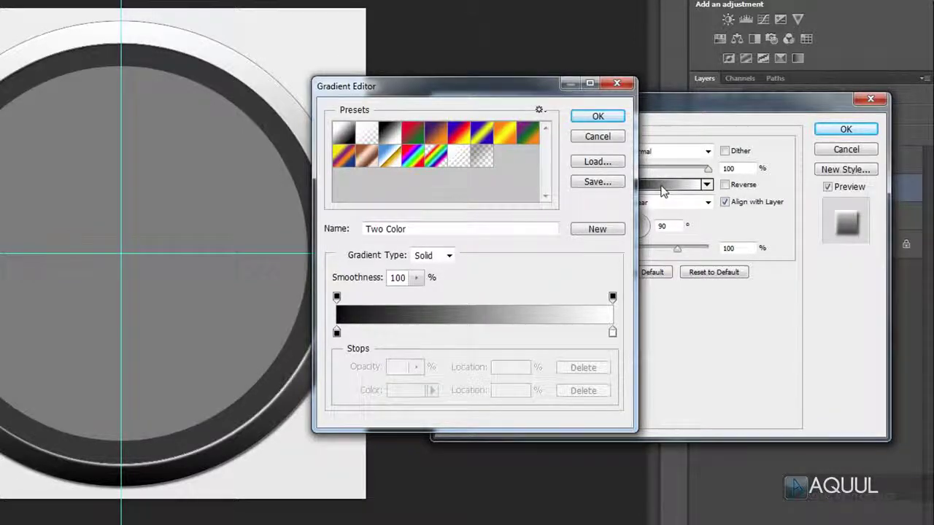
{"action": "double_click", "coordinate": [336, 333]}
{"action": "left_click", "coordinate": [251, 224]}
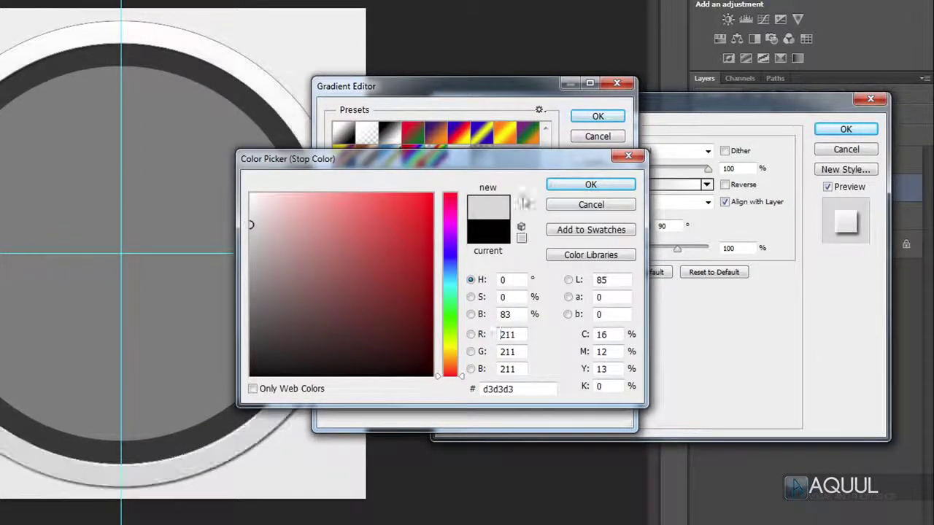
{"action": "left_click", "coordinate": [593, 185]}
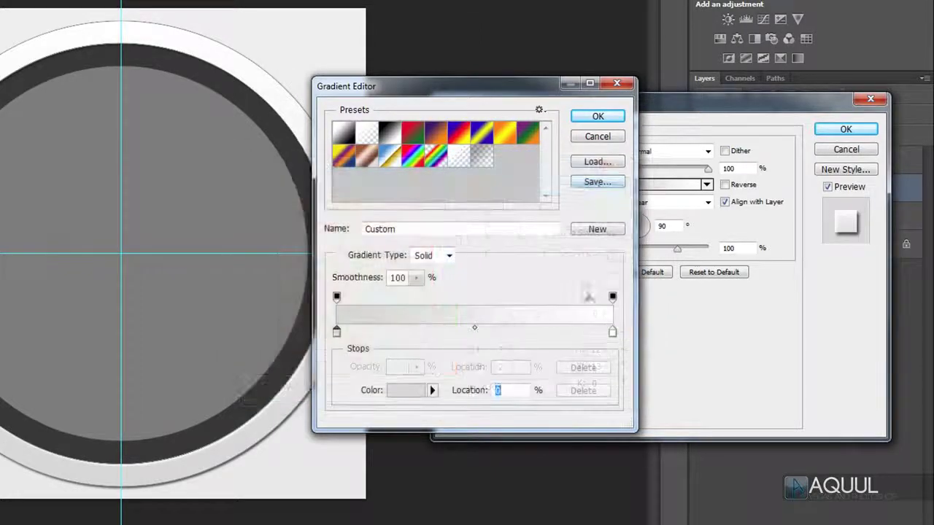
{"action": "double_click", "coordinate": [613, 333]}
{"action": "left_click_drag", "start_coordinate": [246, 219], "coordinate": [241, 204]}
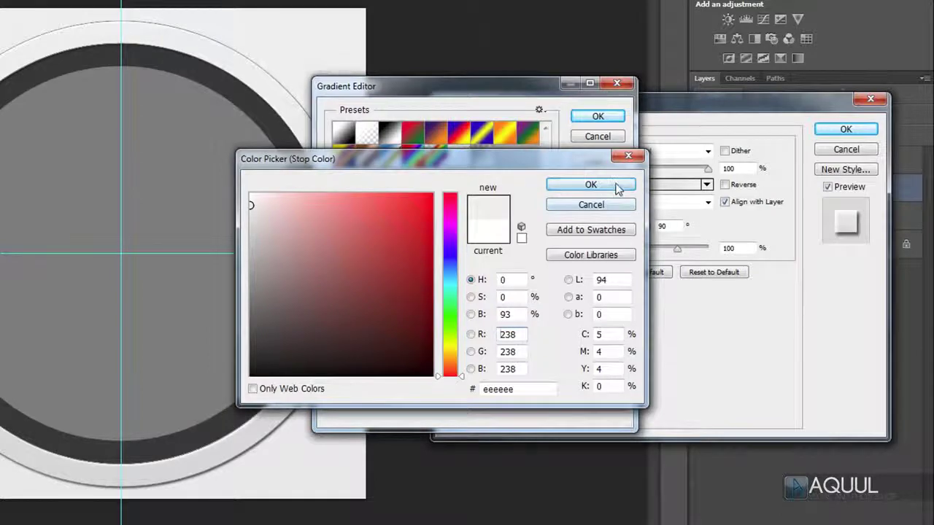
{"action": "left_click", "coordinate": [617, 185]}
{"action": "left_click", "coordinate": [610, 118]}
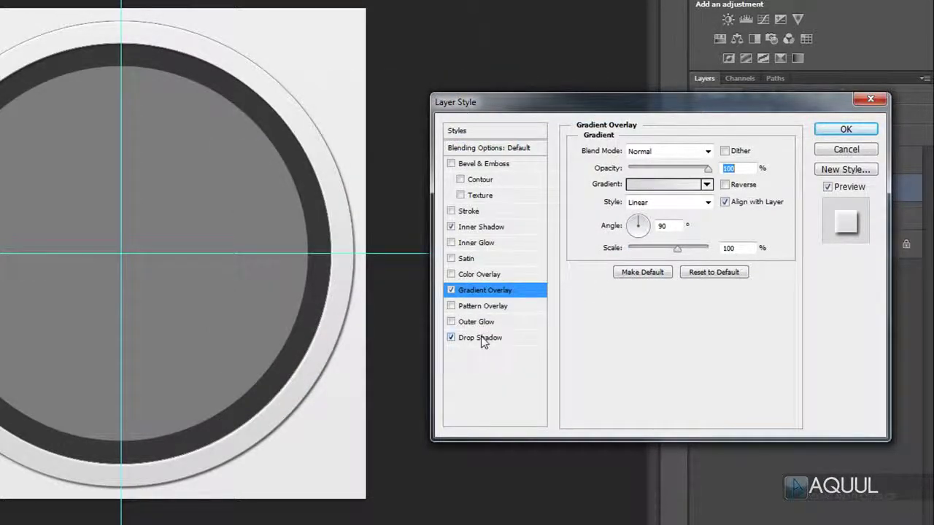
- Set the outer ring's Drop Shadow size to 21 px and apply the layer style
{"action": "left_click", "coordinate": [483, 339]}
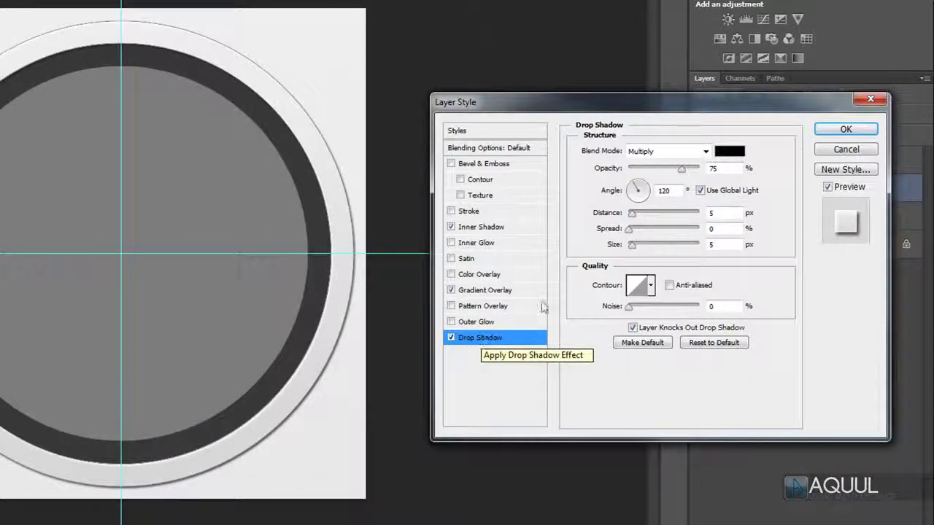
{"action": "left_click_drag", "start_coordinate": [632, 244], "coordinate": [639, 252]}
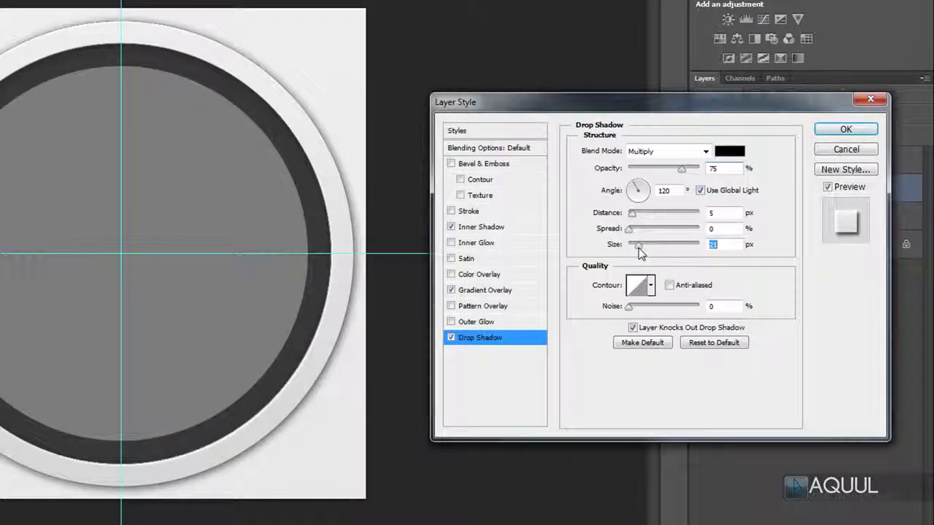
{"action": "left_click", "coordinate": [863, 129]}
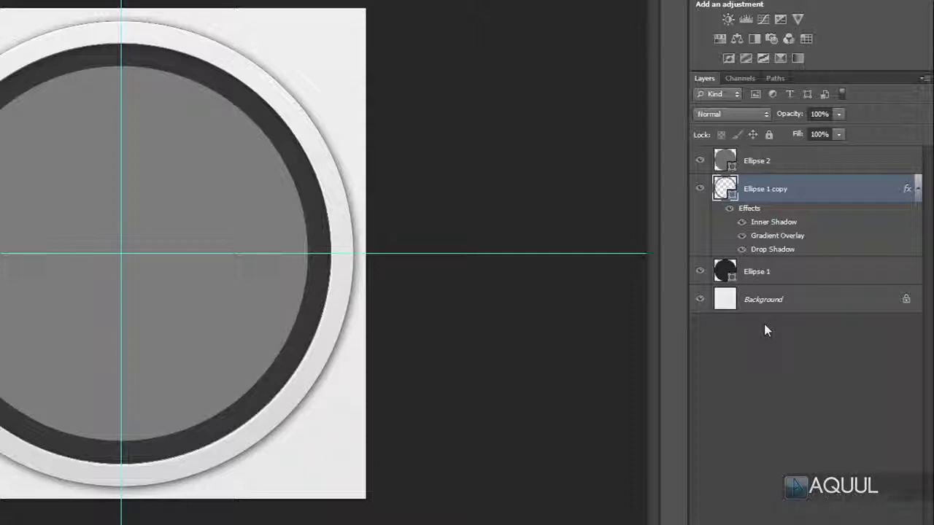
- Copy the outer ring's layer style and paste it onto the inner circle's layer, Ellipse 2
{"action": "right_click", "coordinate": [842, 197]}
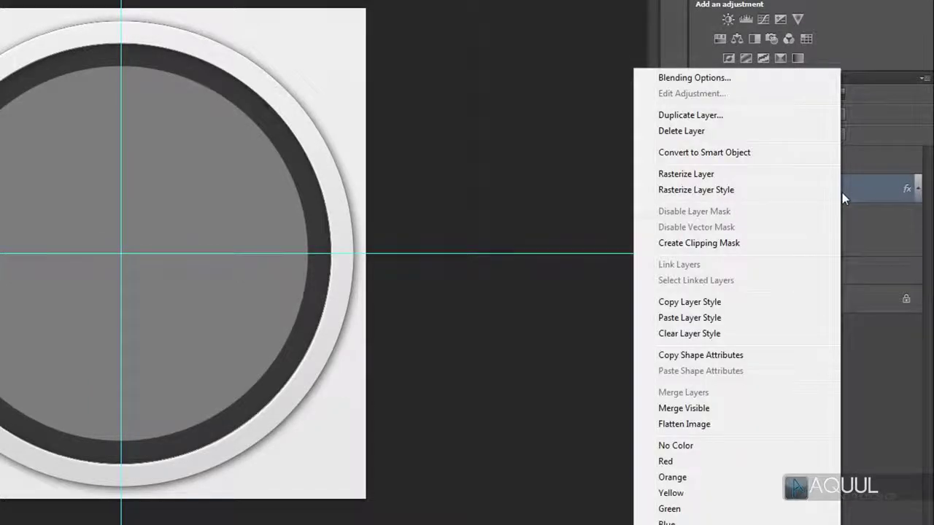
{"action": "left_click", "coordinate": [739, 306]}
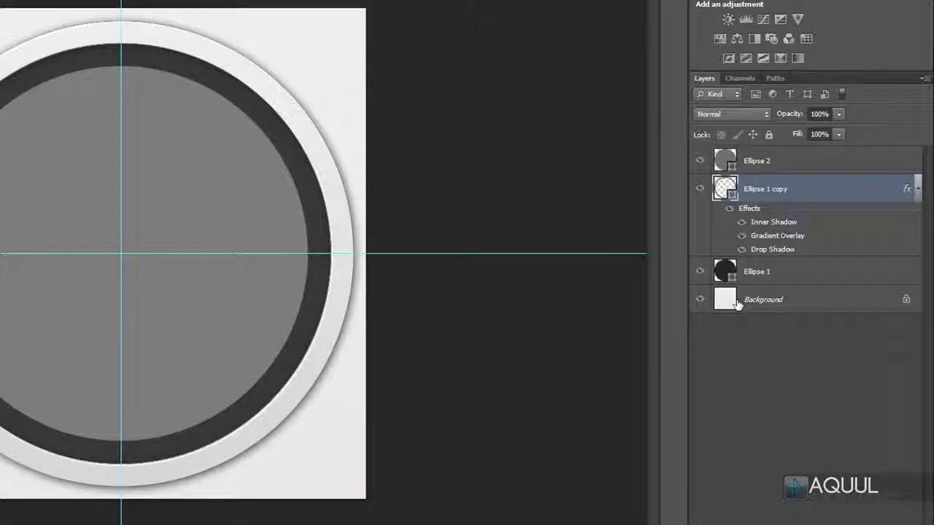
{"action": "left_click", "coordinate": [835, 162]}
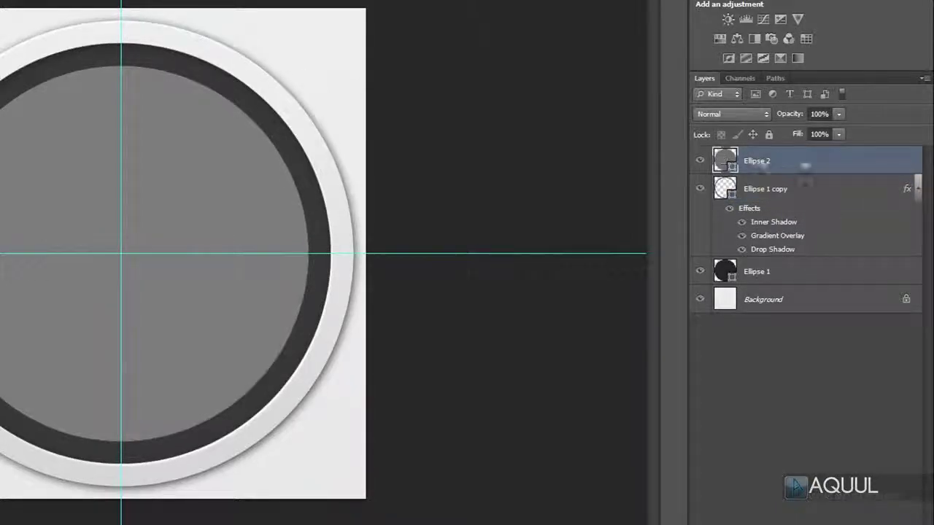
{"action": "right_click", "coordinate": [863, 163]}
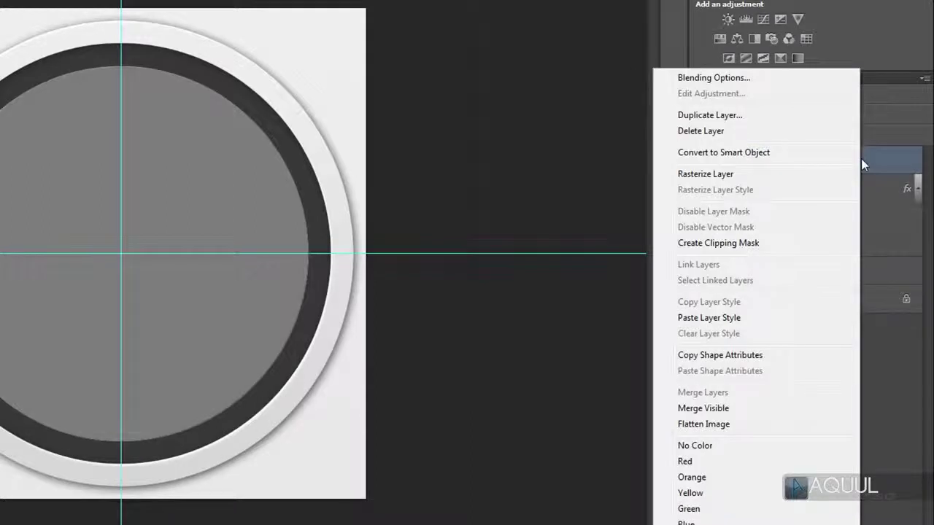
{"action": "left_click", "coordinate": [763, 318]}
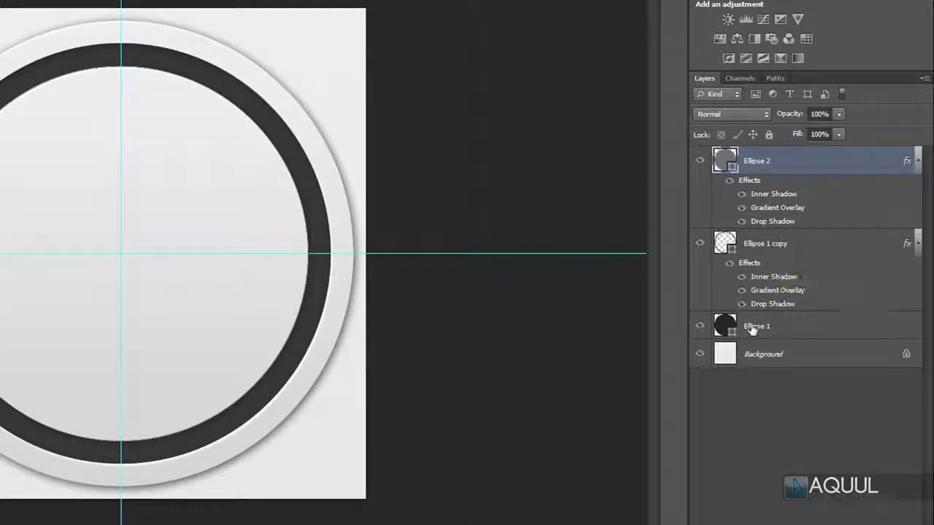
- Try light blue and magenta fills on the dark base circle, Ellipse 1, and settle on light blue
{"action": "left_click", "coordinate": [717, 331]}
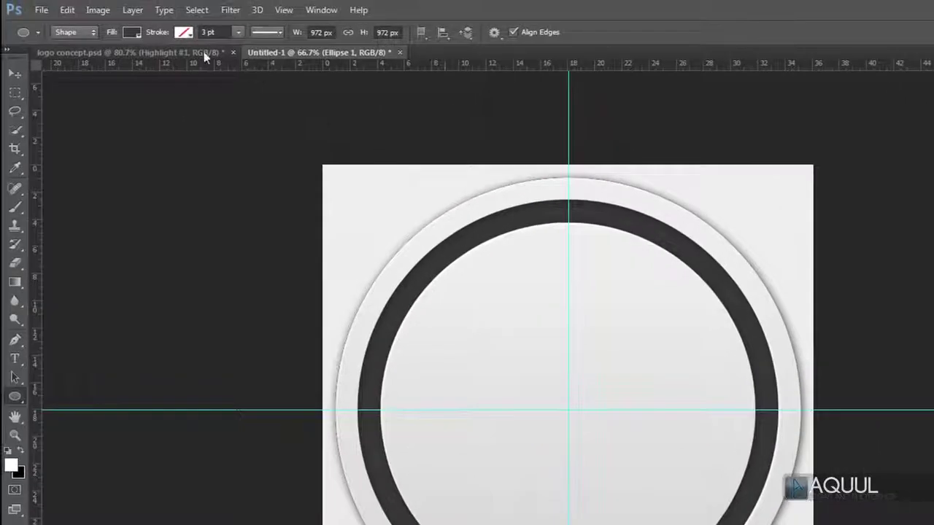
{"action": "left_click", "coordinate": [139, 36]}
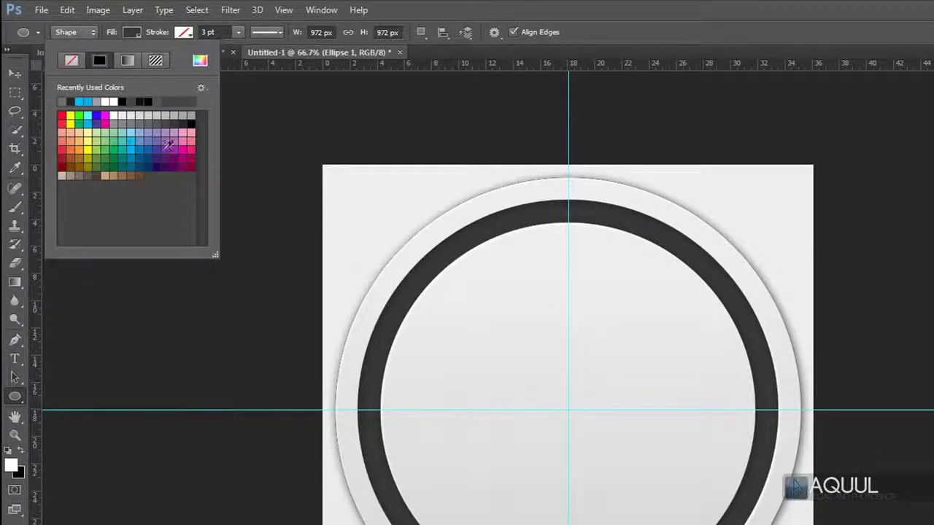
{"action": "left_click", "coordinate": [130, 146]}
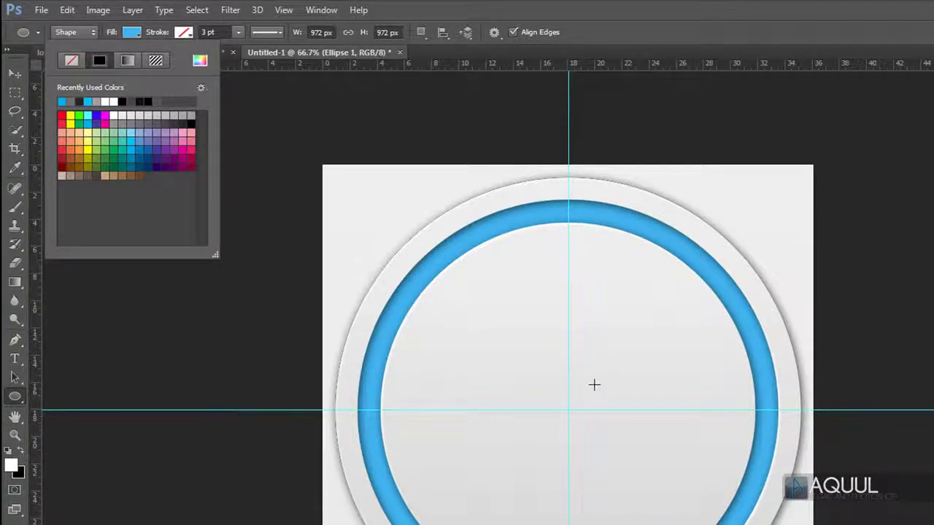
{"action": "left_click", "coordinate": [187, 149]}
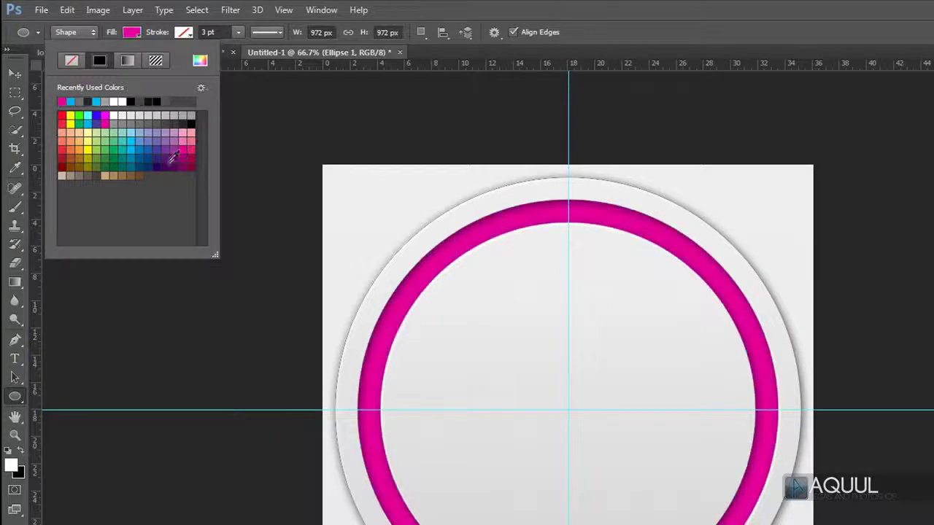
{"action": "left_click", "coordinate": [162, 179]}
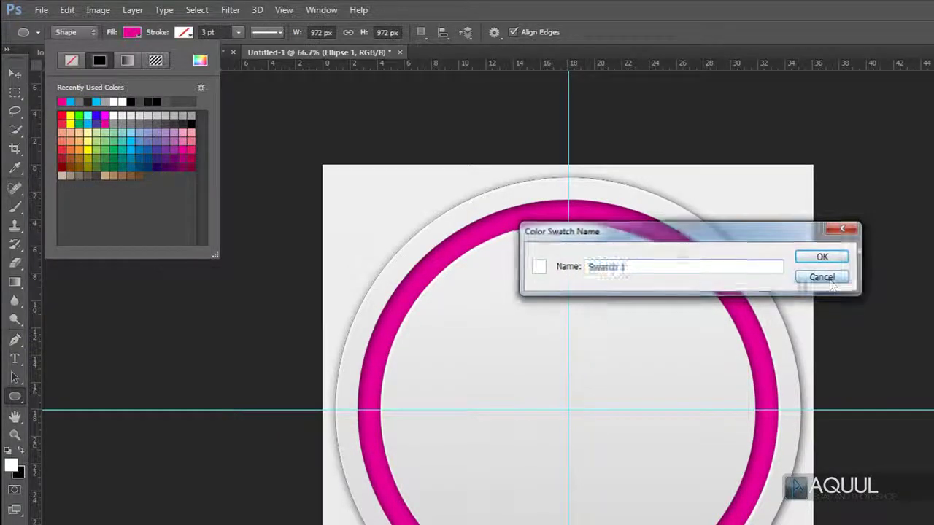
{"action": "key", "text": "Return"}
{"action": "left_click", "coordinate": [133, 141]}
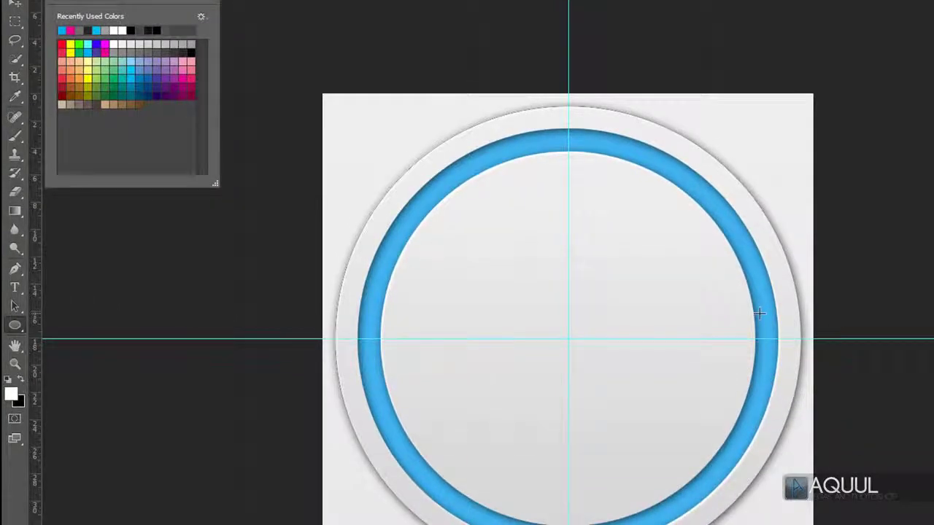
- Enter the text "D3" near the document's upper-left corner with the Horizontal Type Mask Tool
{"action": "left_click", "coordinate": [18, 292]}
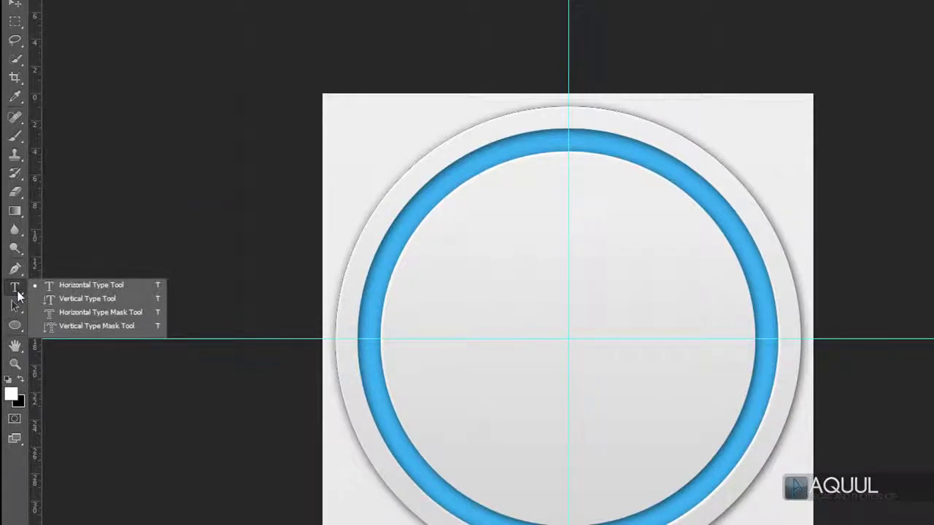
{"action": "left_click", "coordinate": [136, 313]}
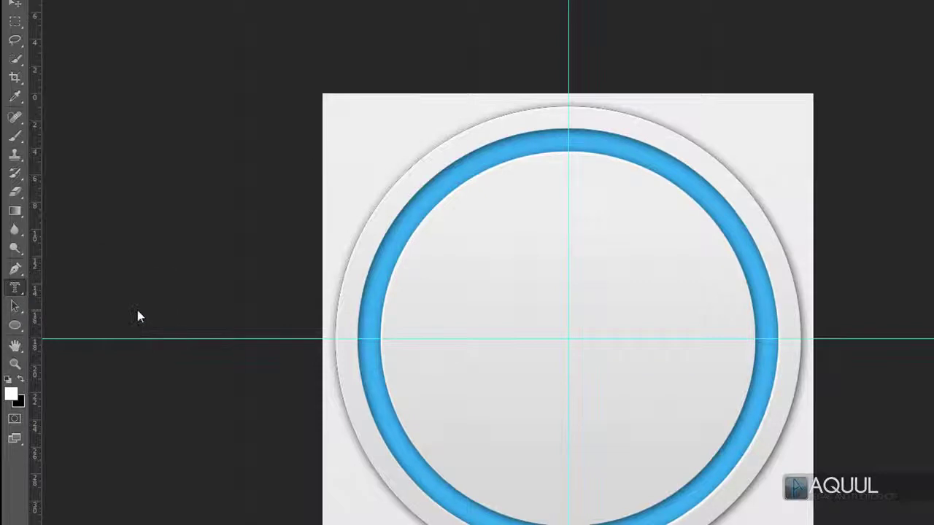
{"action": "left_click", "coordinate": [337, 221]}
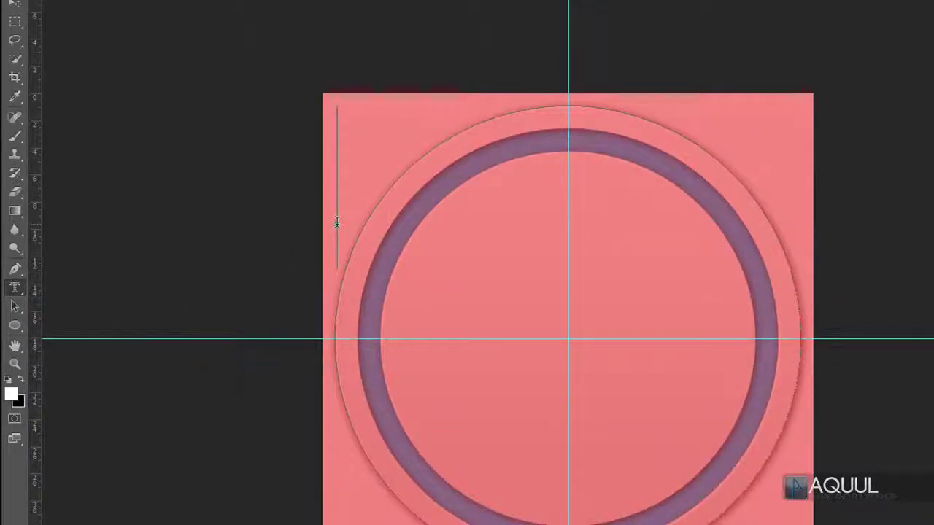
{"action": "type", "text": "D3"}
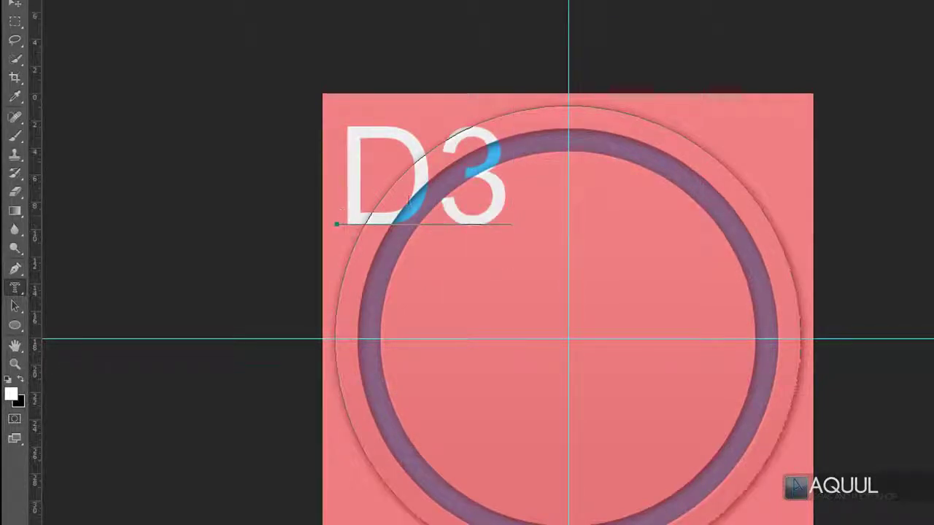
- Set the D3 mask text's font to Dodger Condensed and its size to 463 pt
{"action": "key", "text": "ctrl+a"}
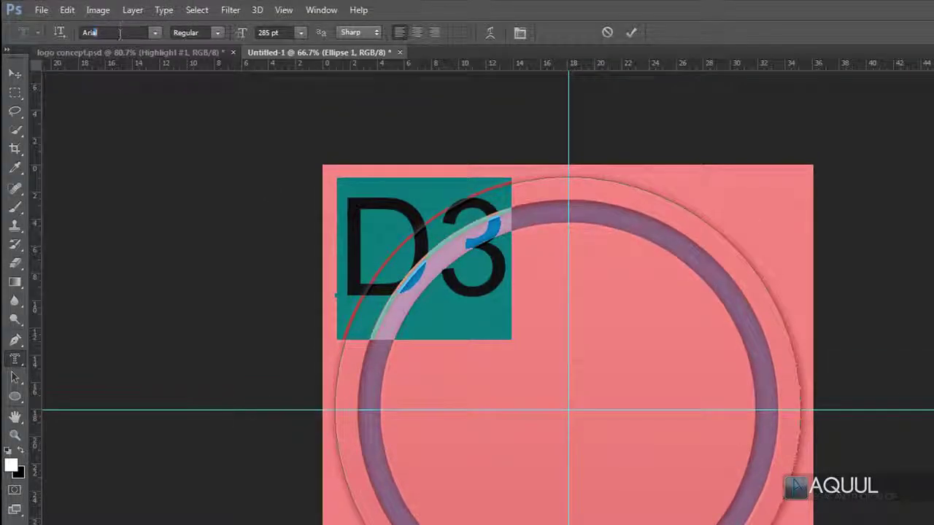
{"action": "type", "text": "Dodger "}
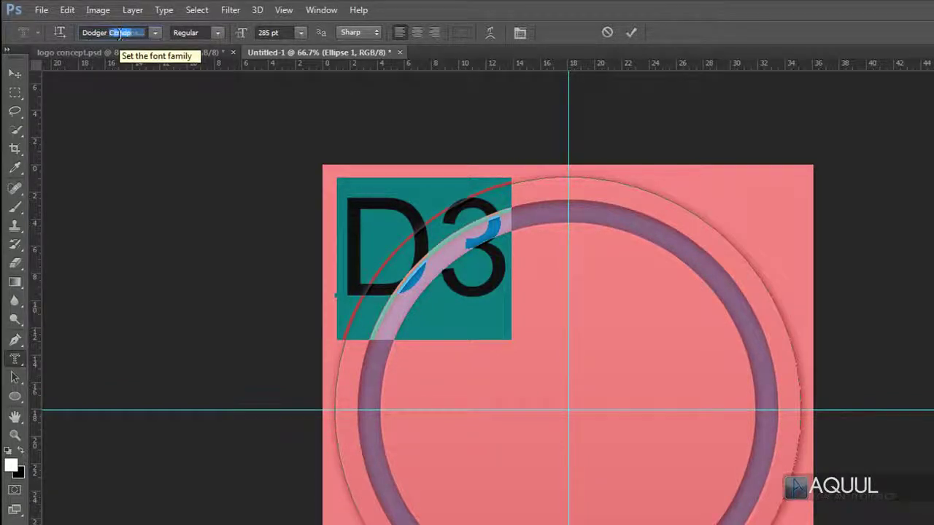
{"action": "type", "text": "Co"}
{"action": "key", "text": "Return"}
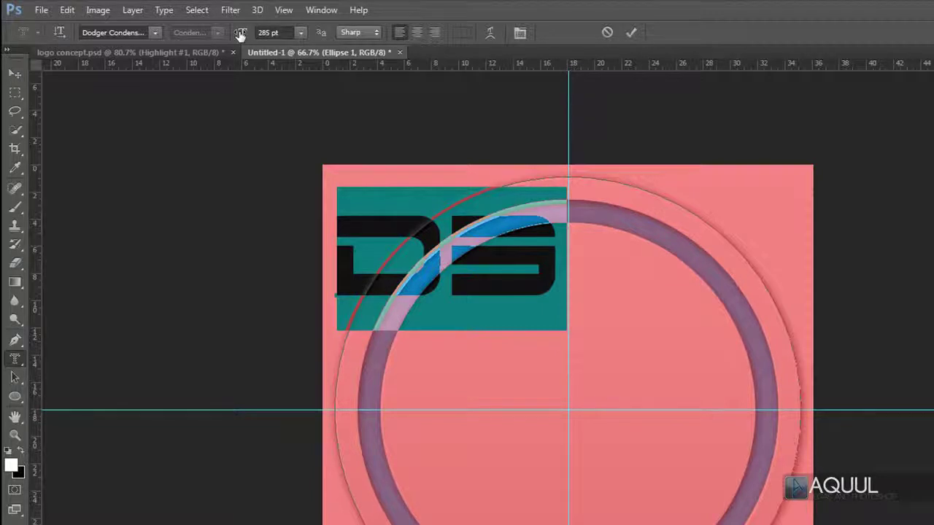
{"action": "left_click_drag", "start_coordinate": [240, 34], "coordinate": [372, 34]}
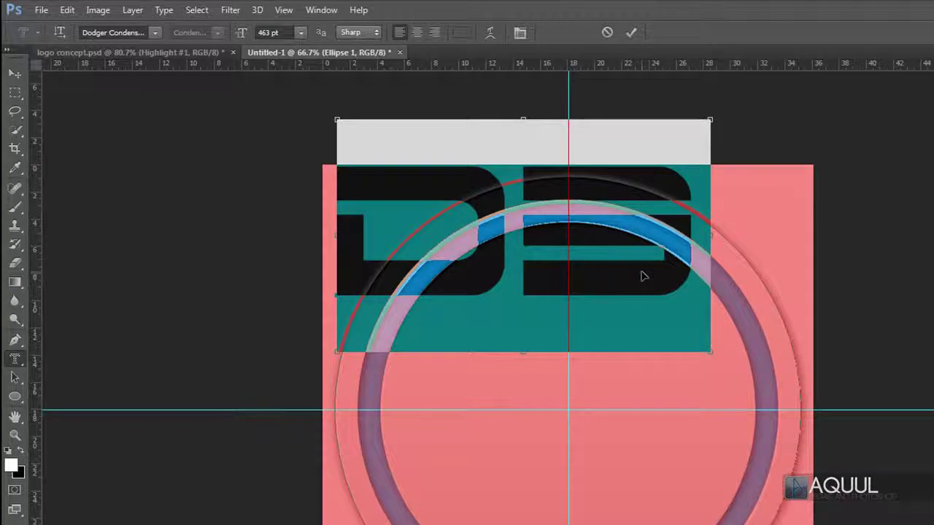
- Move the D3 mask text to the circle's centre, enlarge it to span the inner circle's width, and commit it as a selection
{"action": "left_click_drag", "start_coordinate": [644, 275], "coordinate": [645, 347]}
{"action": "left_click_drag", "start_coordinate": [371, 220], "coordinate": [400, 314]}
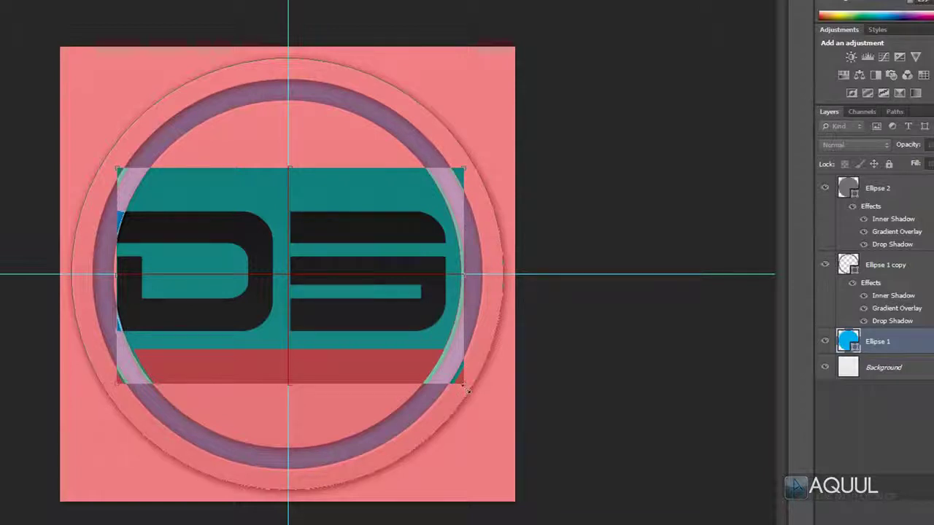
{"action": "left_click_drag", "start_coordinate": [465, 387], "coordinate": [493, 402]}
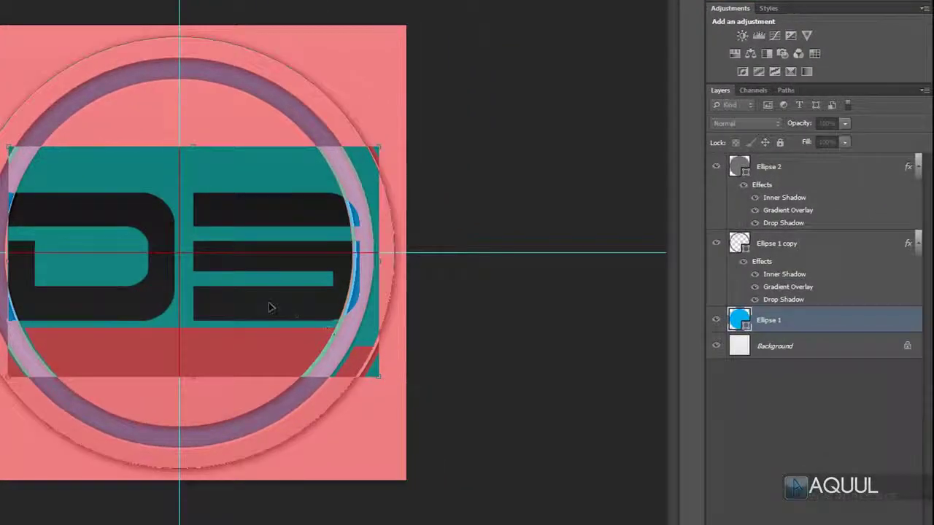
{"action": "left_click_drag", "start_coordinate": [268, 307], "coordinate": [264, 308]}
{"action": "left_click_drag", "start_coordinate": [377, 379], "coordinate": [381, 384]}
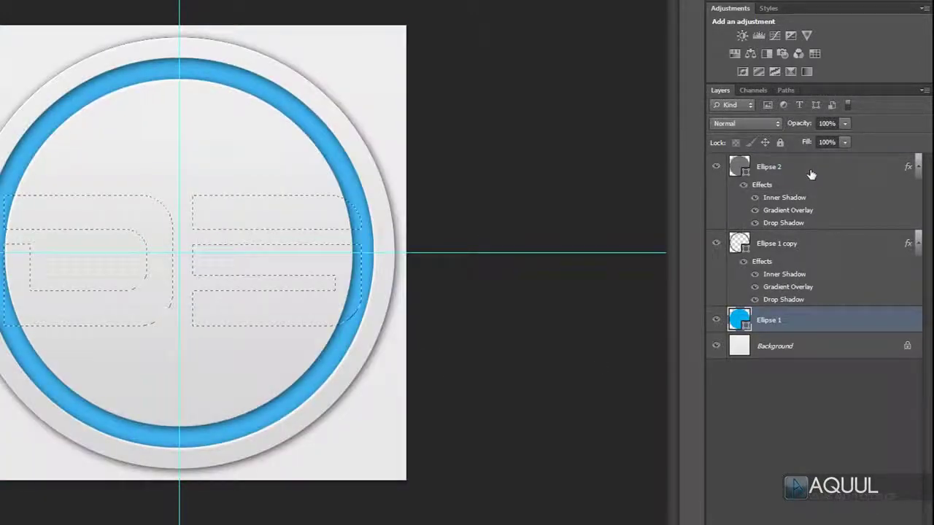
- Cut the D3 selection out of the inner circle, Ellipse 2, with a layer mask and centre the lettering on the vertical guide
{"action": "left_click", "coordinate": [810, 174]}
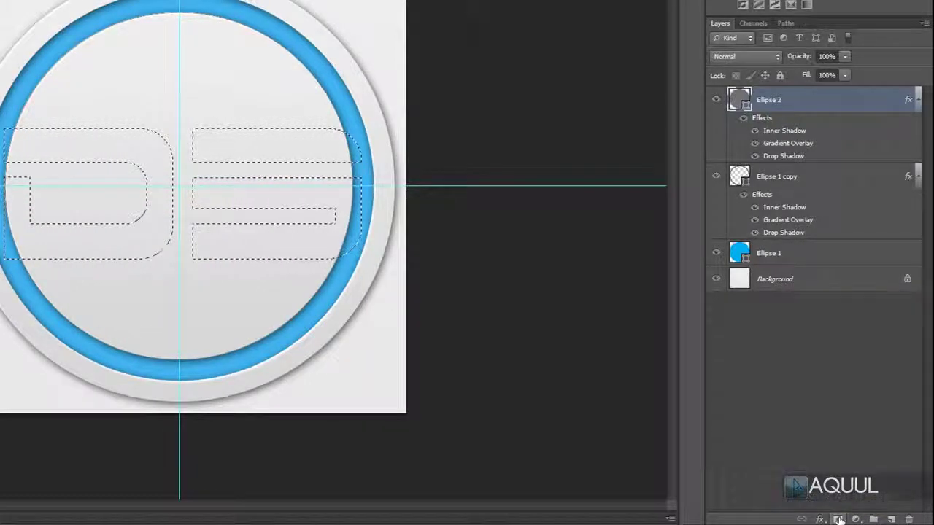
{"action": "left_click", "coordinate": [839, 520]}
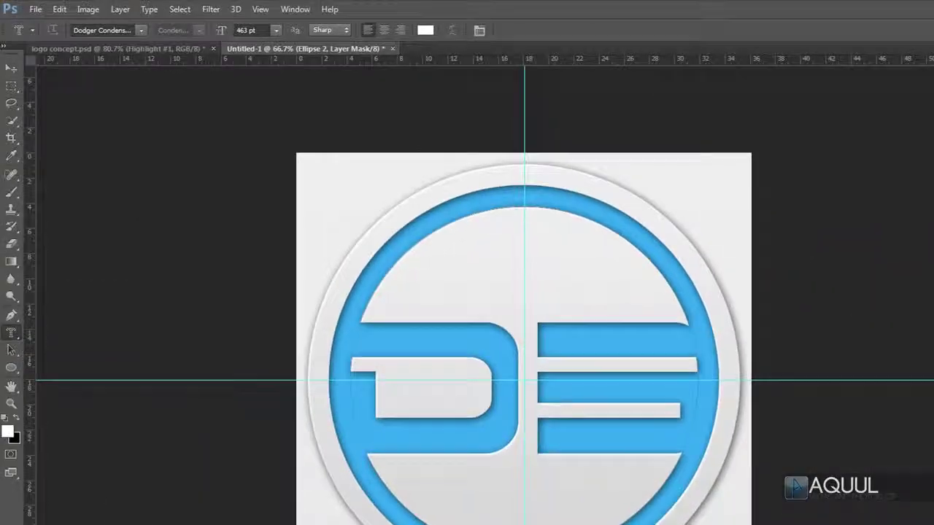
{"action": "left_click", "coordinate": [11, 69]}
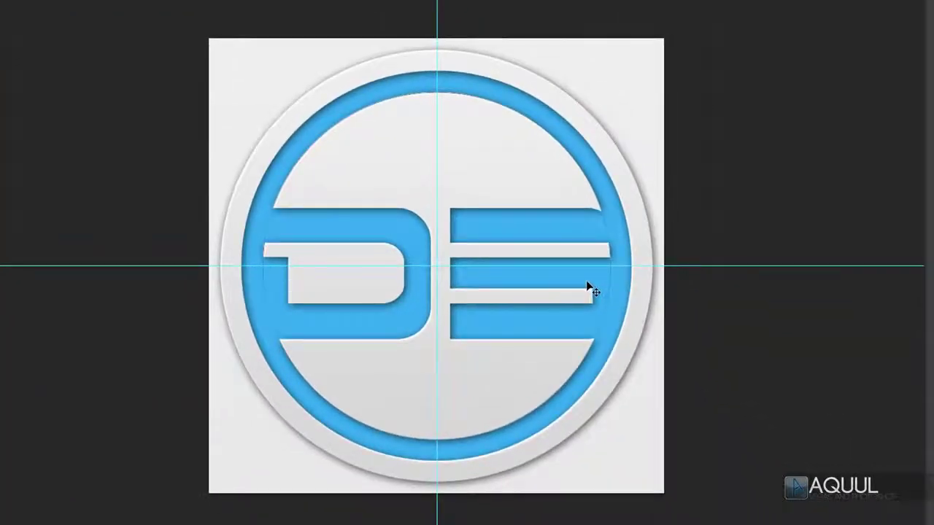
{"action": "mouse_move", "coordinate": [589, 288]}
{"action": "left_mouse_down"}
{"action": "mouse_move", "coordinate": [575, 286]}
{"action": "mouse_move", "coordinate": [585, 286]}
{"action": "left_mouse_up"}
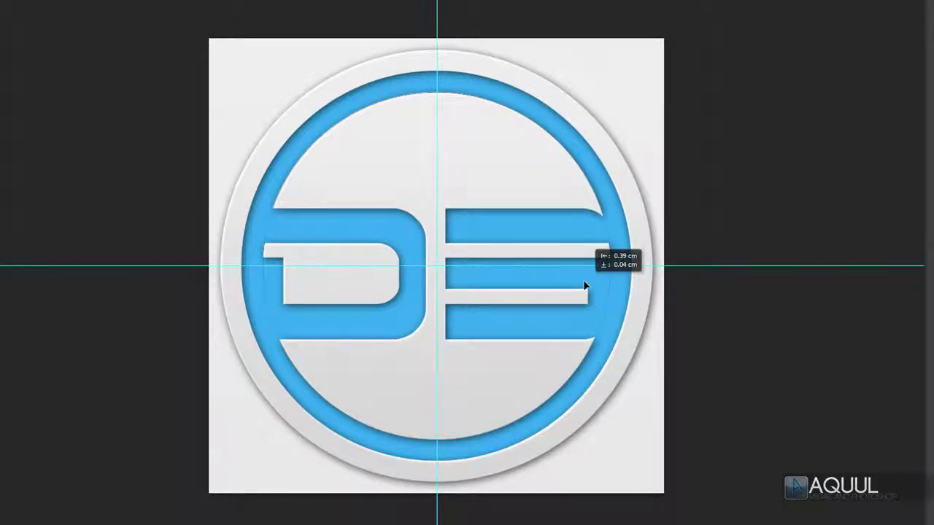
{"action": "left_click_drag", "start_coordinate": [586, 286], "coordinate": [586, 287]}
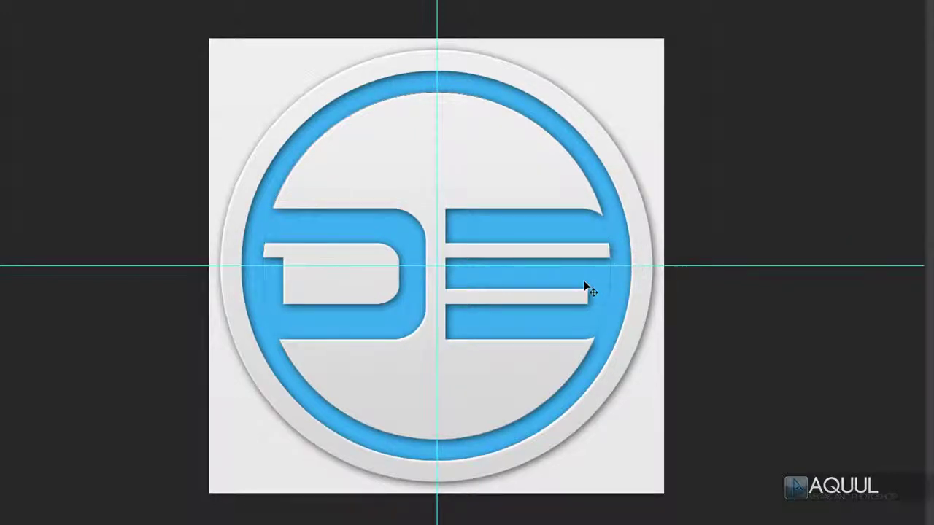
{"action": "key", "text": "Right"}
{"action": "key", "text": "Right"}
{"action": "key", "text": "Right"}
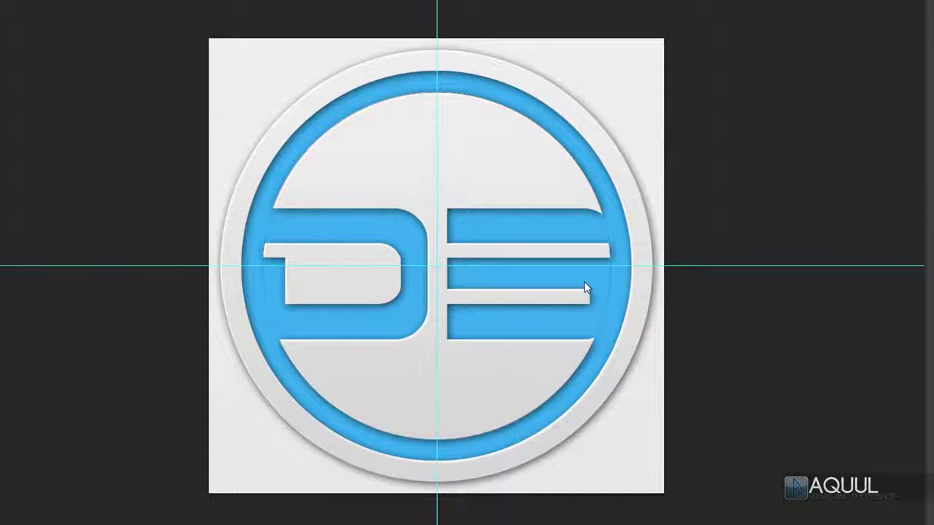
- Load Ellipse 1's outline as a selection and add a new layer directly above Ellipse 1
{"action": "key", "text": "Tab"}
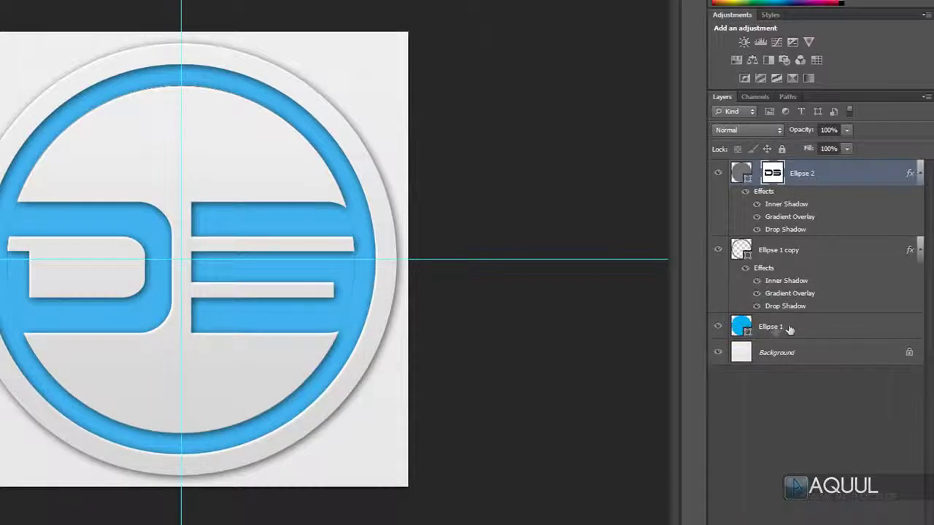
{"action": "left_click", "coordinate": [741, 326], "text": "ctrl"}
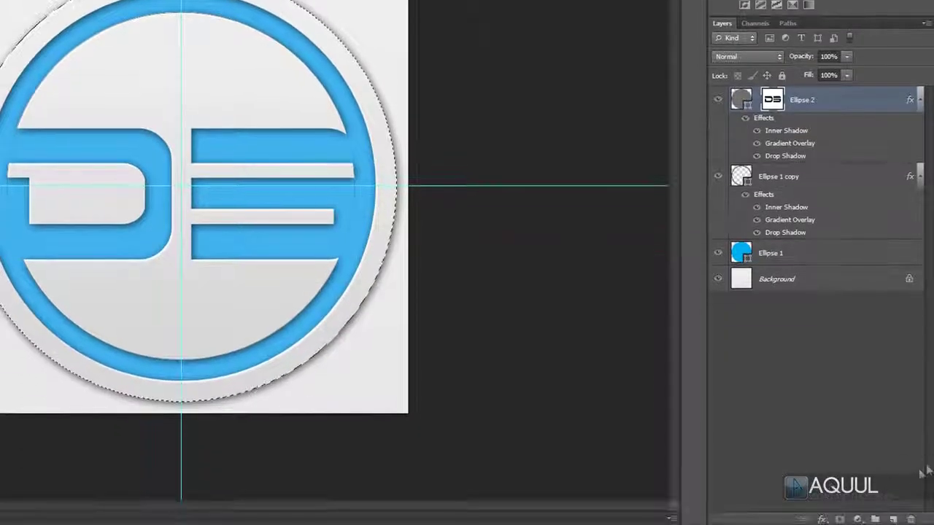
{"action": "left_click", "coordinate": [895, 520]}
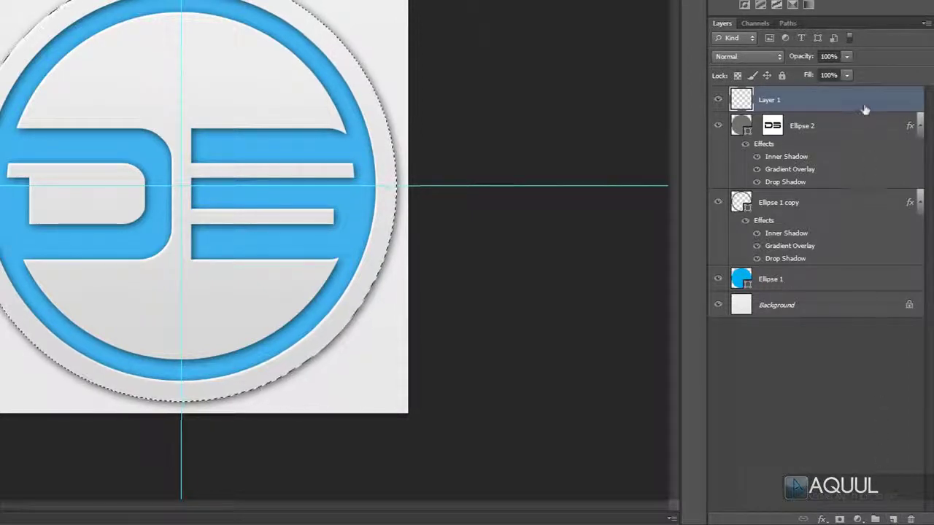
{"action": "left_click_drag", "start_coordinate": [866, 103], "coordinate": [856, 244]}
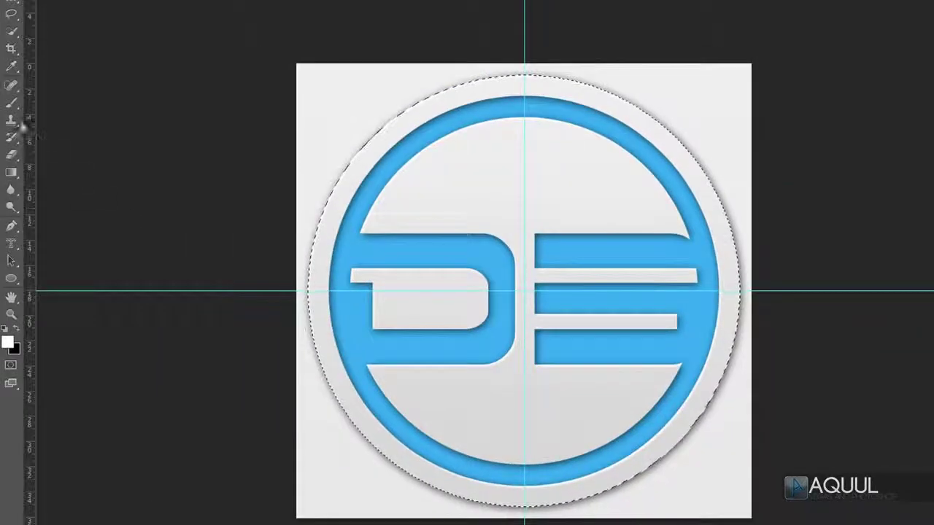
- Paint soft white highlights with a 657 px brush over the lower-right part of the blue area on Layer 1
{"action": "right_click", "coordinate": [10, 102]}
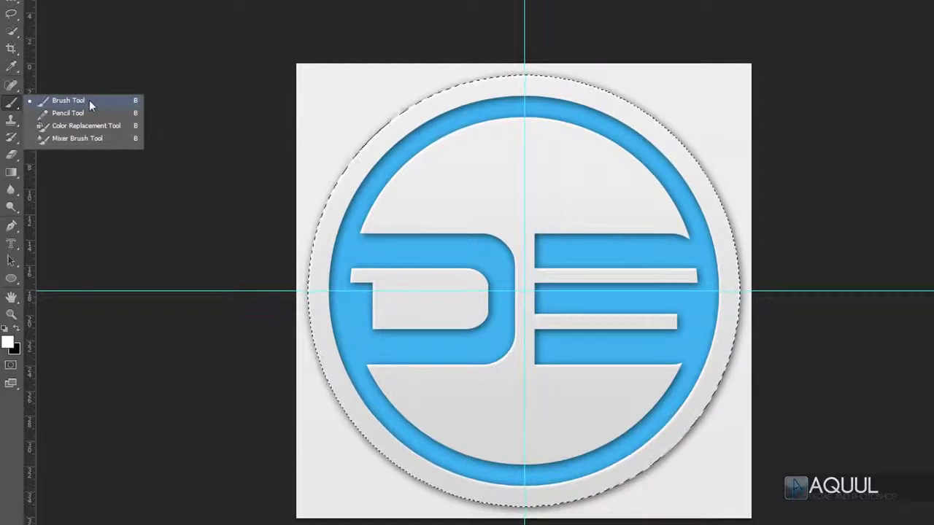
{"action": "left_click", "coordinate": [89, 100]}
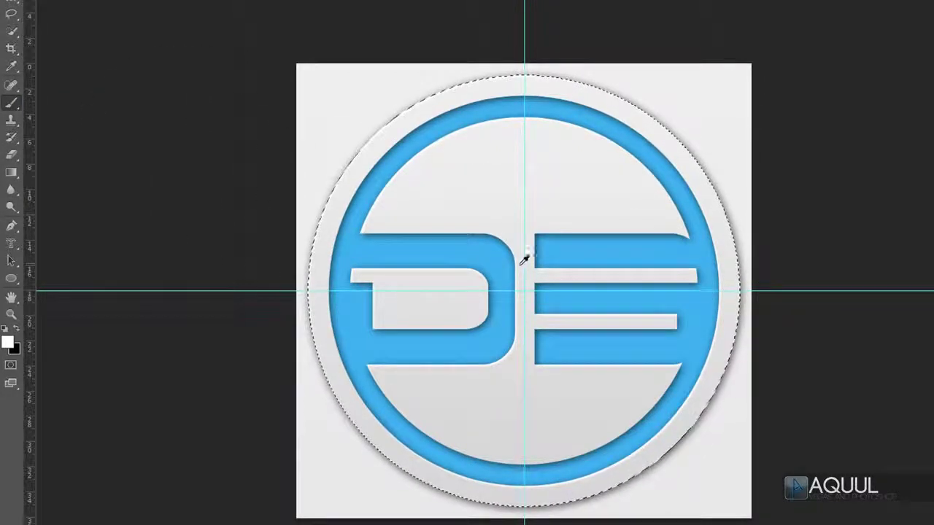
{"action": "mouse_move", "coordinate": [517, 260]}
{"action": "left_mouse_down"}
{"action": "mouse_move", "coordinate": [512, 268]}
{"action": "mouse_move", "coordinate": [693, 267]}
{"action": "mouse_move", "coordinate": [435, 251]}
{"action": "mouse_move", "coordinate": [533, 255]}
{"action": "mouse_move", "coordinate": [493, 252]}
{"action": "mouse_move", "coordinate": [513, 254]}
{"action": "left_mouse_up"}
{"action": "mouse_move", "coordinate": [527, 101]}
{"action": "left_mouse_down"}
{"action": "mouse_move", "coordinate": [501, 496]}
{"action": "mouse_move", "coordinate": [514, 183]}
{"action": "mouse_move", "coordinate": [524, 169]}
{"action": "mouse_move", "coordinate": [486, 194]}
{"action": "mouse_move", "coordinate": [524, 182]}
{"action": "left_mouse_up"}
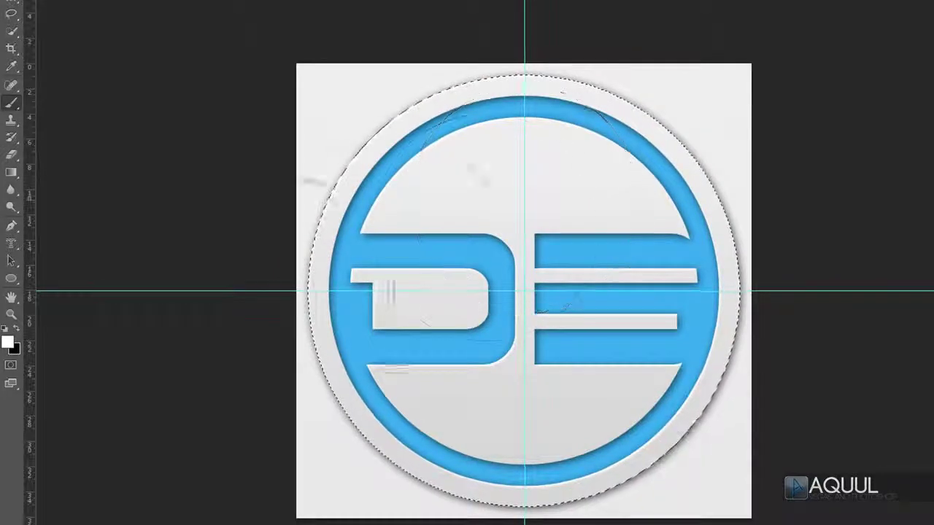
{"action": "key", "text": "i"}
{"action": "left_click", "coordinate": [8, 343]}
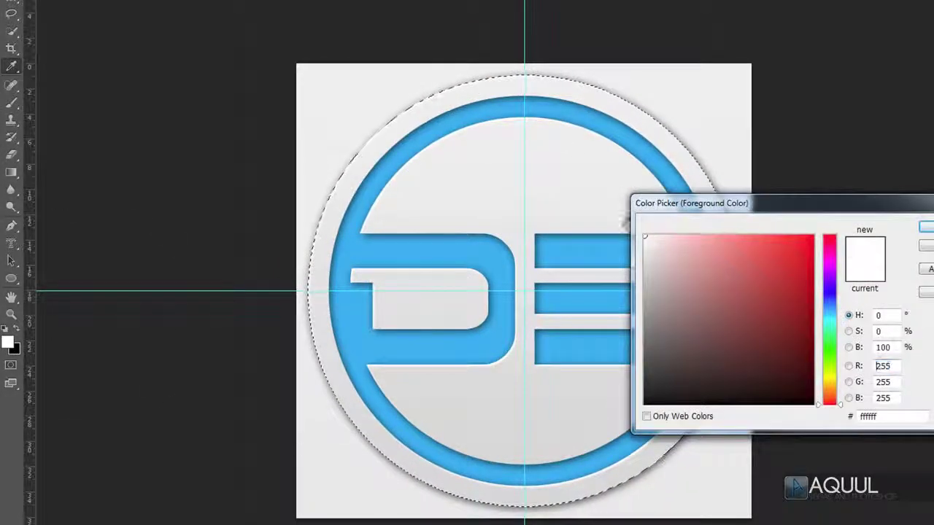
{"action": "key", "text": "Return"}
{"action": "key", "text": "b"}
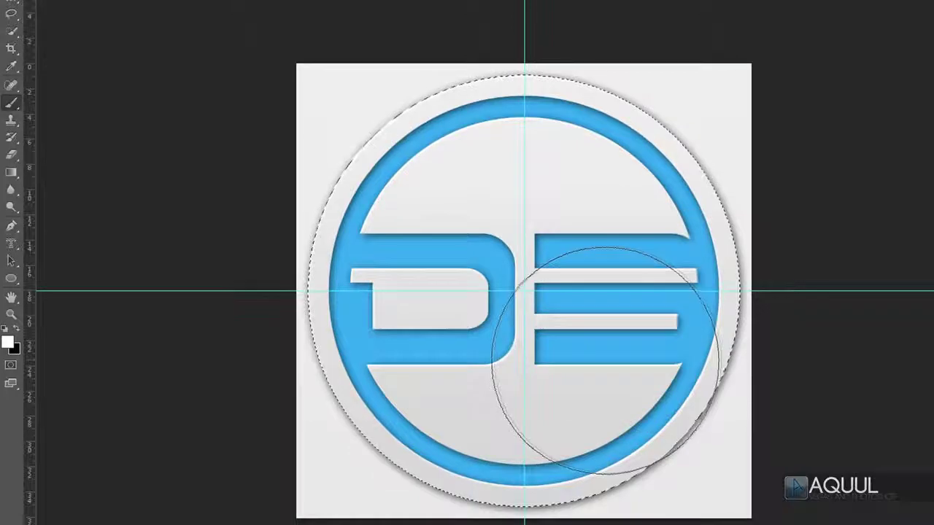
{"action": "left_click", "coordinate": [593, 351]}
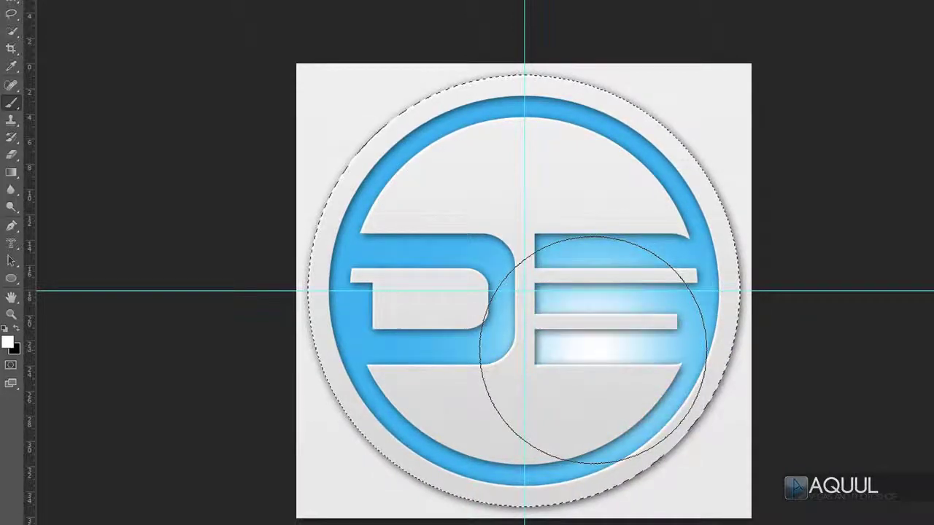
{"action": "left_click", "coordinate": [629, 381]}
{"action": "left_click", "coordinate": [632, 386]}
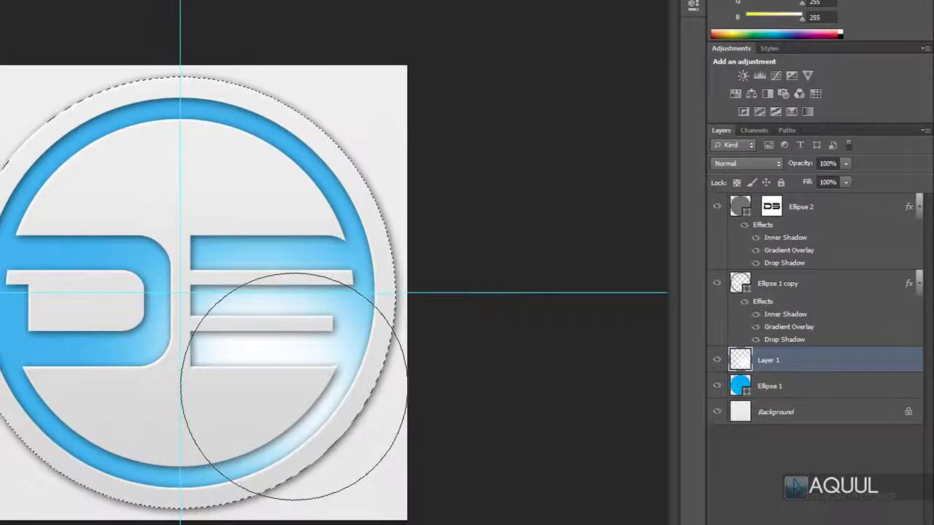
- Set Layer 1's blend mode to Overlay and its opacity to 67%
{"action": "left_click", "coordinate": [765, 165]}
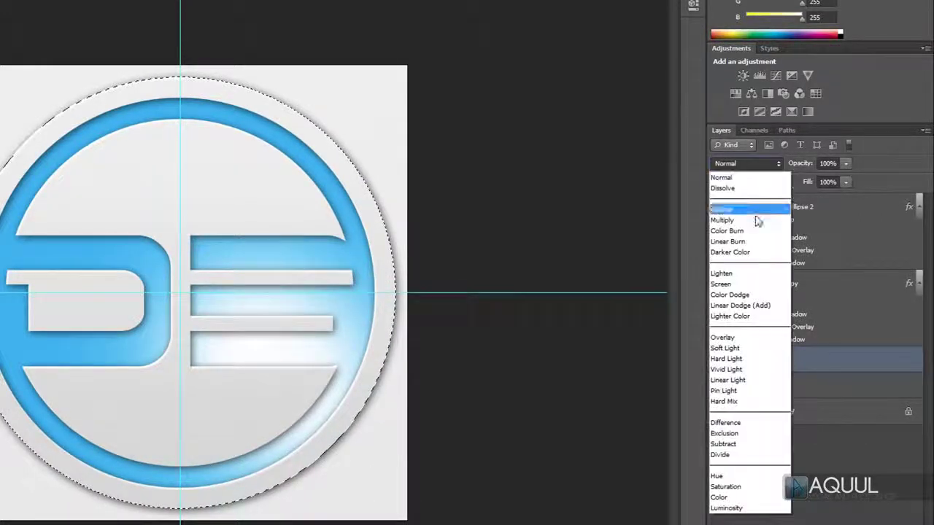
{"action": "left_click", "coordinate": [749, 340]}
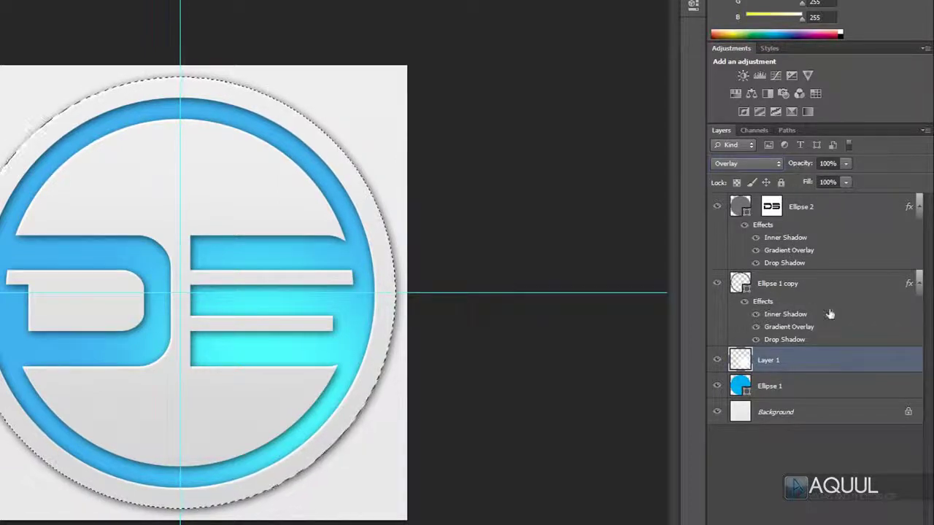
{"action": "left_click_drag", "start_coordinate": [793, 169], "coordinate": [793, 169]}
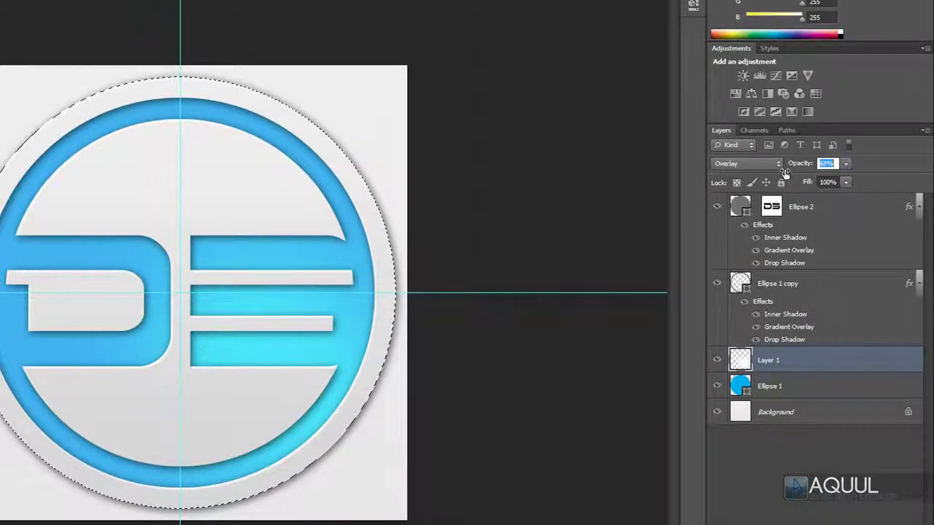
{"action": "left_click_drag", "start_coordinate": [785, 172], "coordinate": [785, 172]}
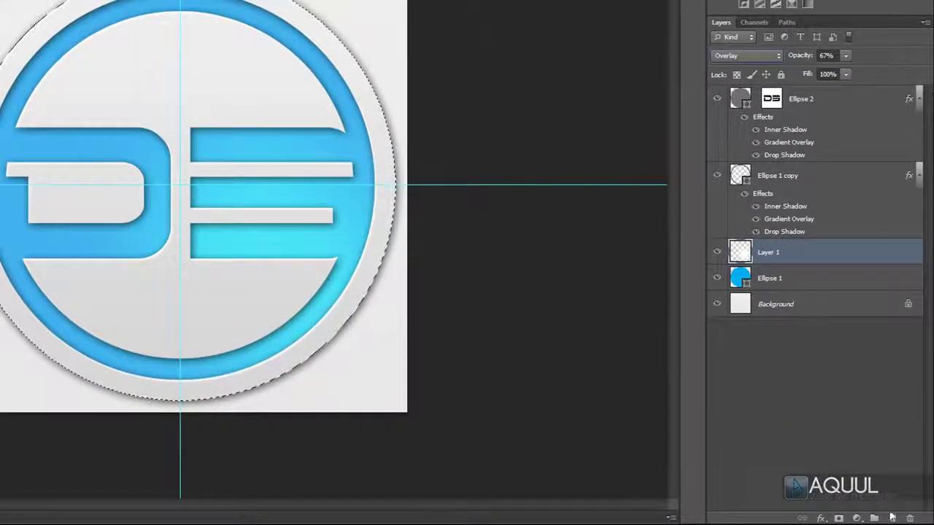
- Add a new layer above Ellipse 2 and reduce the circular selection to its upper half with the Rectangular Marquee
{"action": "left_click", "coordinate": [894, 519]}
{"action": "left_click_drag", "start_coordinate": [808, 258], "coordinate": [821, 101]}
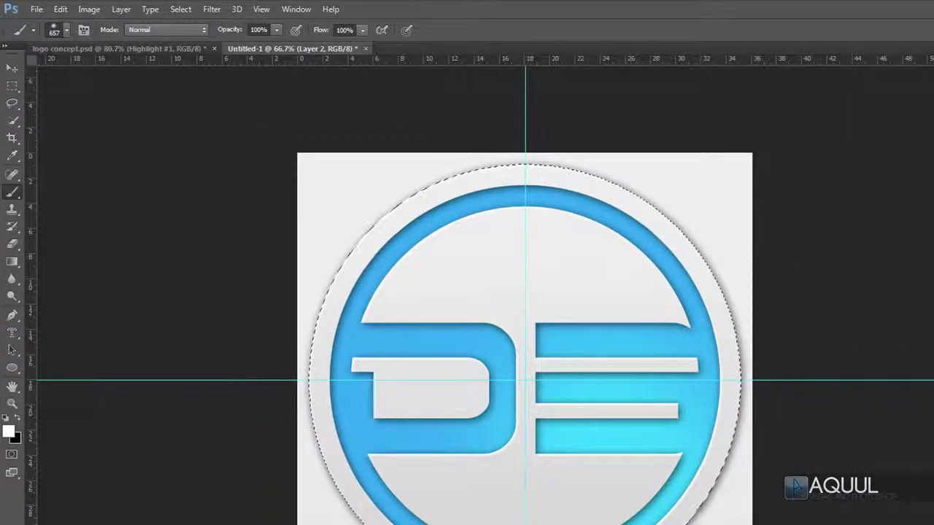
{"action": "left_click_drag", "start_coordinate": [12, 85], "coordinate": [86, 88]}
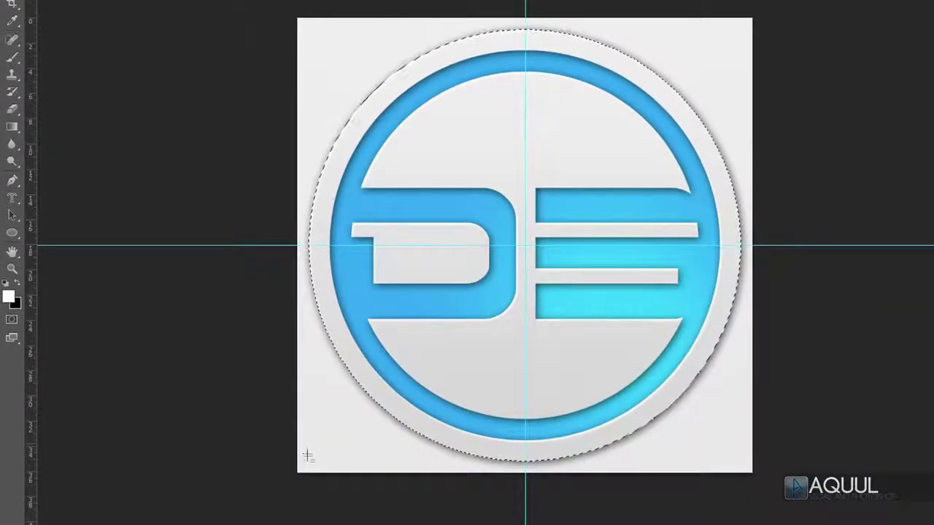
{"action": "left_click_drag", "start_coordinate": [267, 494], "coordinate": [775, 249]}
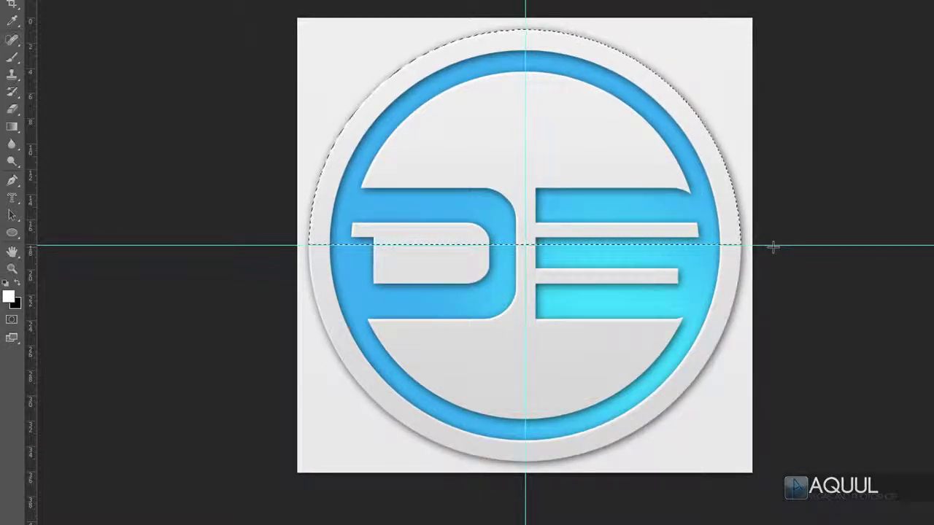
- Fill the upper half-circle selection with white on the new top layer
{"action": "left_click", "coordinate": [9, 297]}
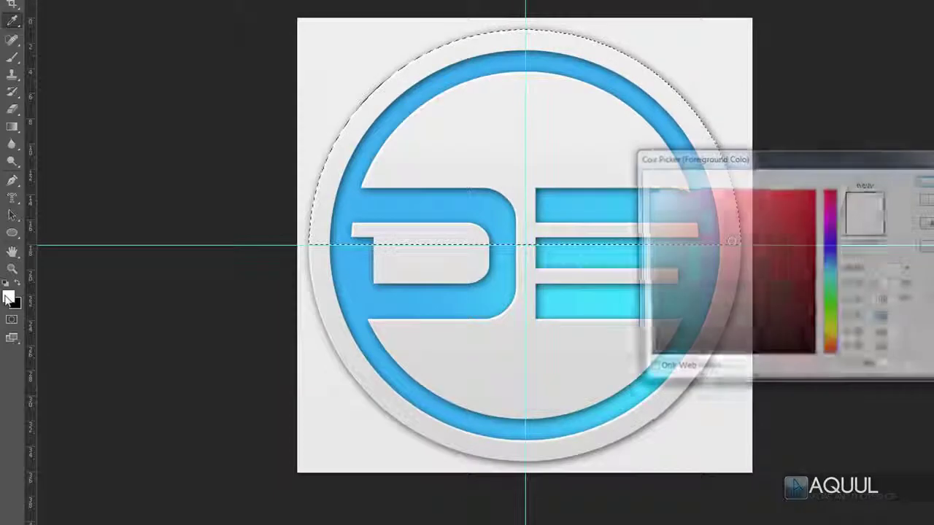
{"action": "left_click", "coordinate": [927, 181]}
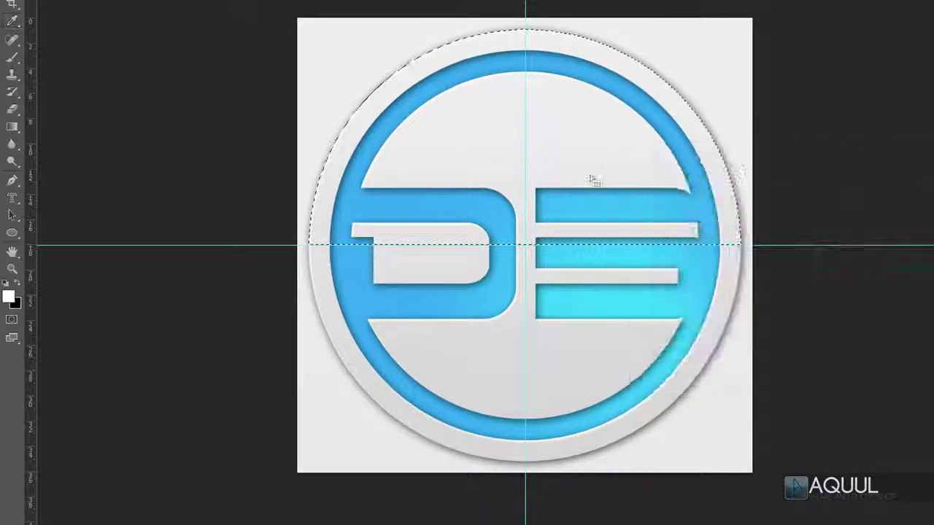
{"action": "key", "text": "alt+BackSpace"}
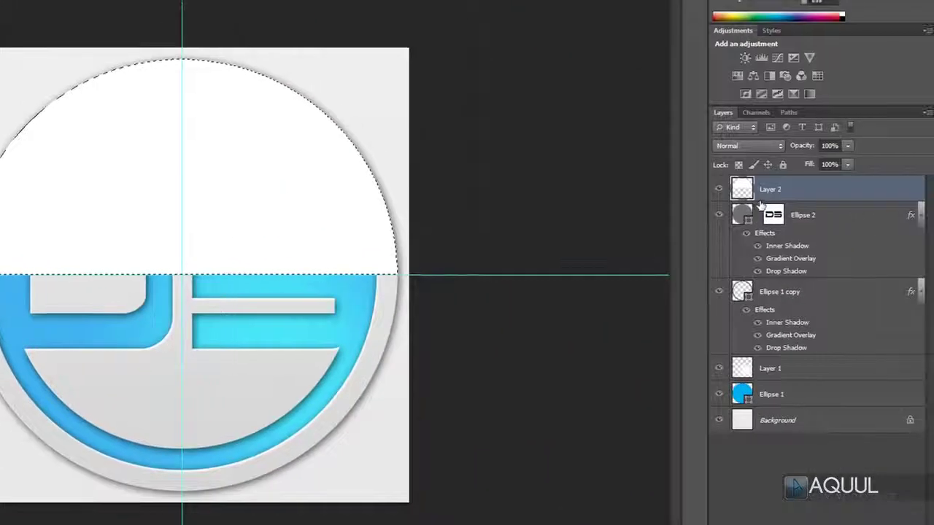
- Set the blend mode of Layer 2 to Screen and its opacity to 20%
{"action": "left_click", "coordinate": [772, 146]}
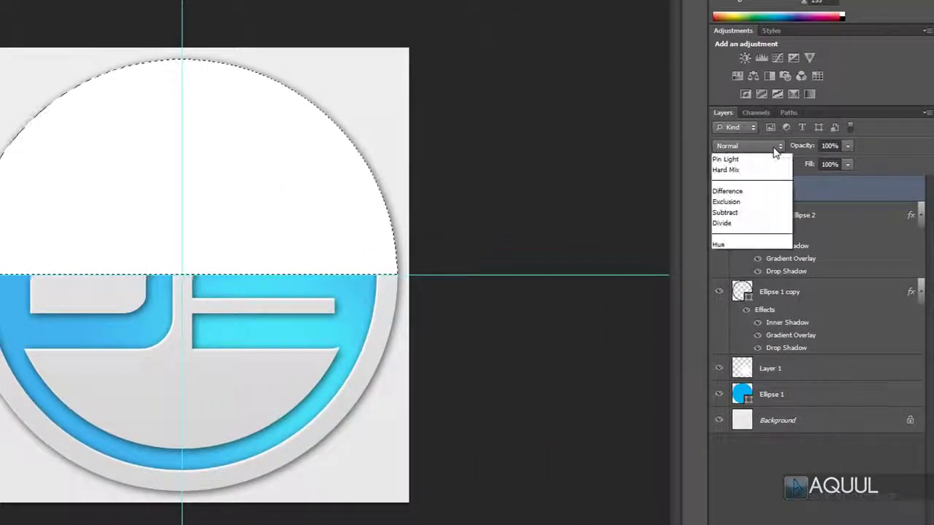
{"action": "left_click", "coordinate": [759, 269]}
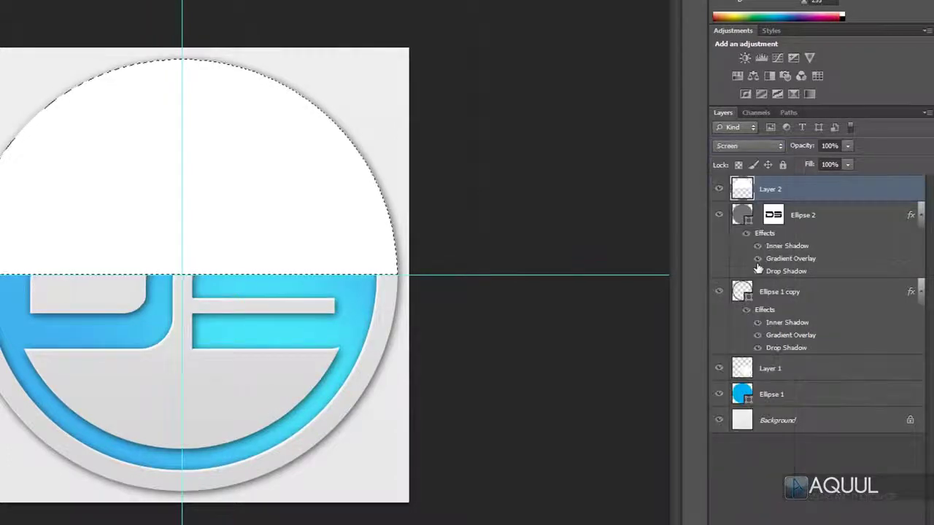
{"action": "left_click_drag", "start_coordinate": [808, 147], "coordinate": [753, 165]}
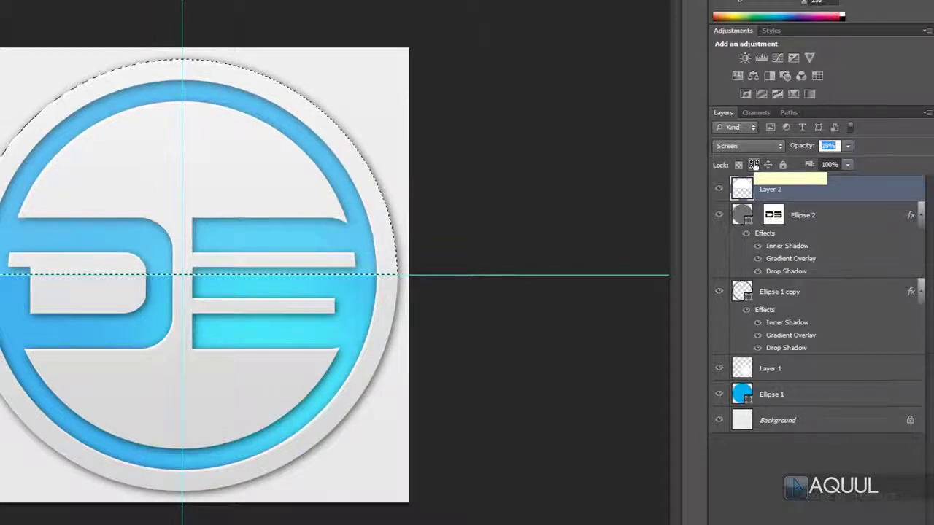
{"action": "key", "text": "Return"}
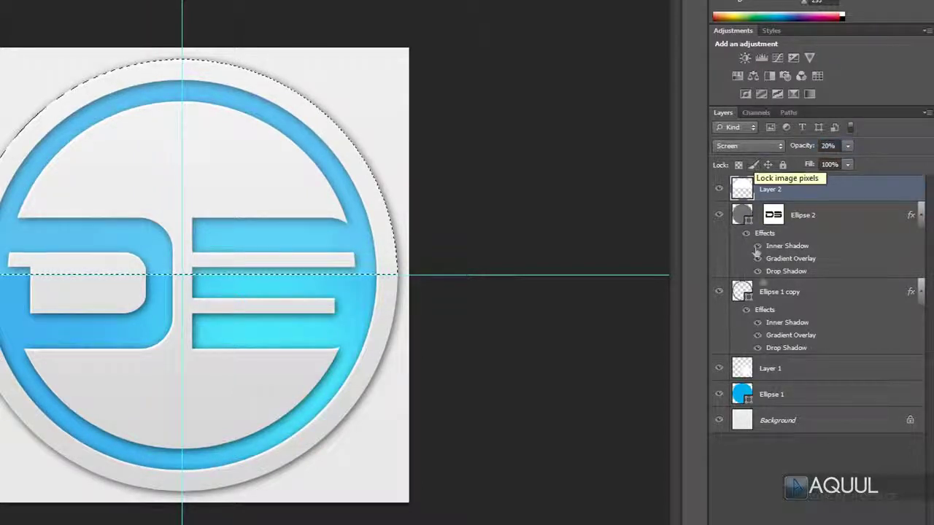
- Try out other hues for Ellipse 1's fill, including pink, and set the fill colour to light blue 0bbbf4
{"action": "left_click", "coordinate": [743, 397]}
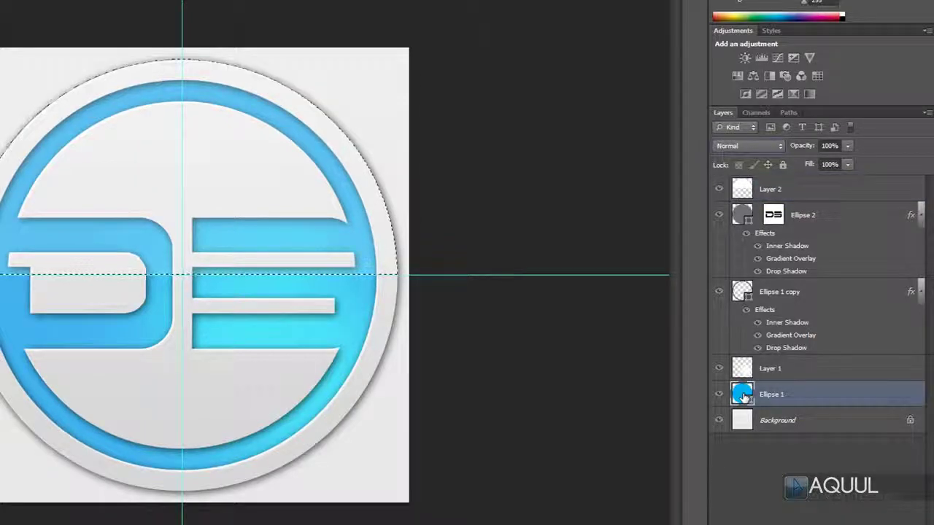
{"action": "double_click", "coordinate": [743, 397]}
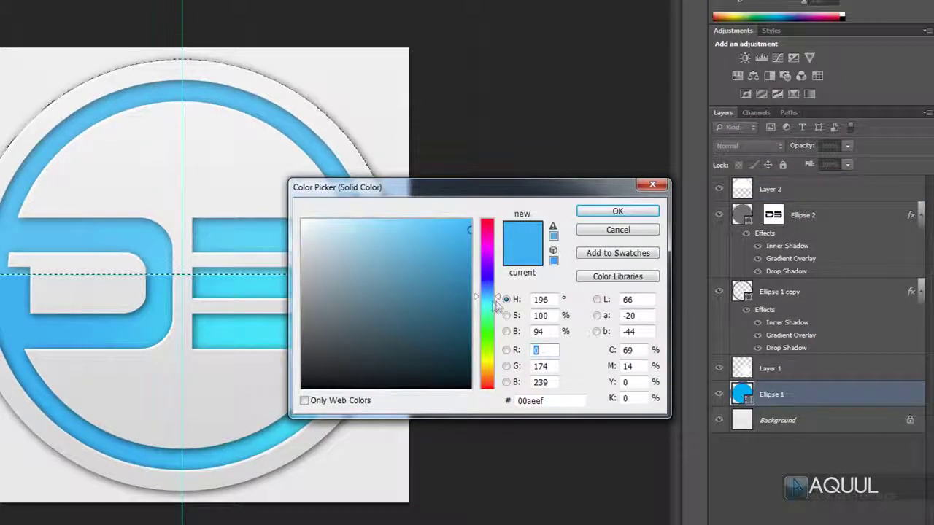
{"action": "left_click_drag", "start_coordinate": [496, 307], "coordinate": [497, 325]}
{"action": "left_click_drag", "start_coordinate": [438, 244], "coordinate": [389, 297]}
{"action": "left_click_drag", "start_coordinate": [486, 325], "coordinate": [485, 233]}
{"action": "left_click", "coordinate": [463, 235]}
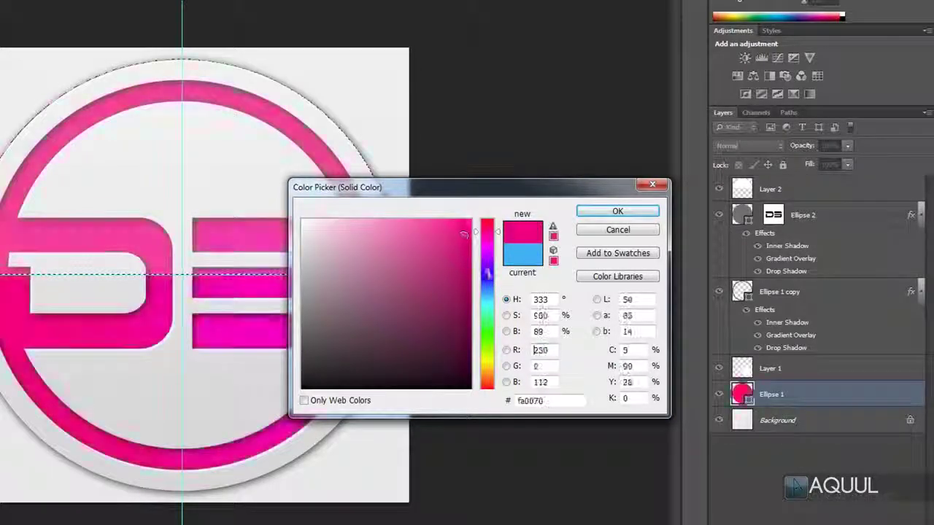
{"action": "left_click_drag", "start_coordinate": [487, 328], "coordinate": [486, 374]}
{"action": "mouse_move", "coordinate": [491, 315]}
{"action": "left_mouse_down"}
{"action": "mouse_move", "coordinate": [493, 292]}
{"action": "mouse_move", "coordinate": [483, 302]}
{"action": "left_mouse_up"}
{"action": "left_click", "coordinate": [457, 248]}
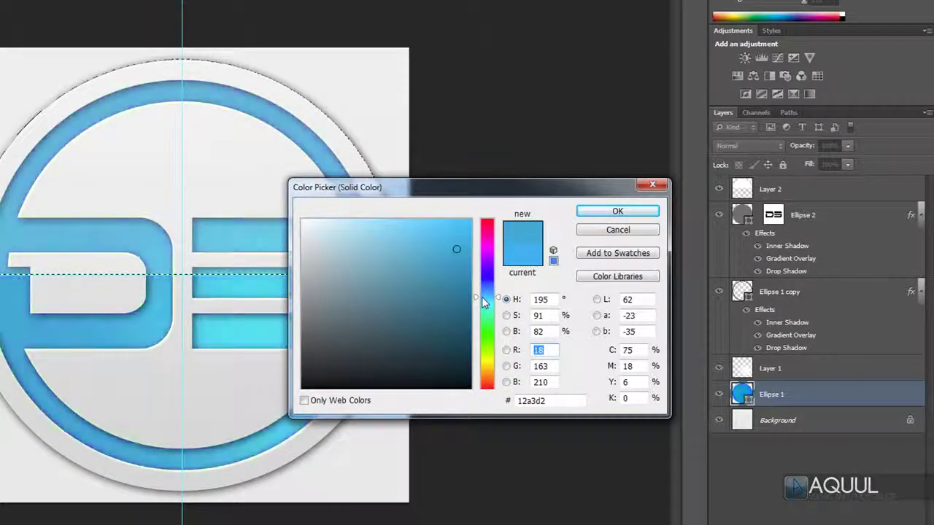
{"action": "left_click_drag", "start_coordinate": [467, 229], "coordinate": [462, 227]}
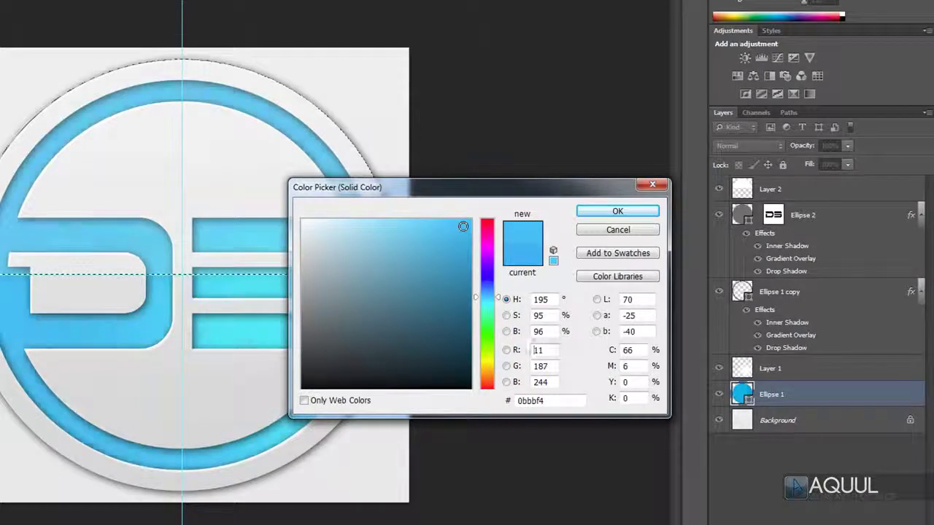
{"action": "left_click", "coordinate": [617, 212]}
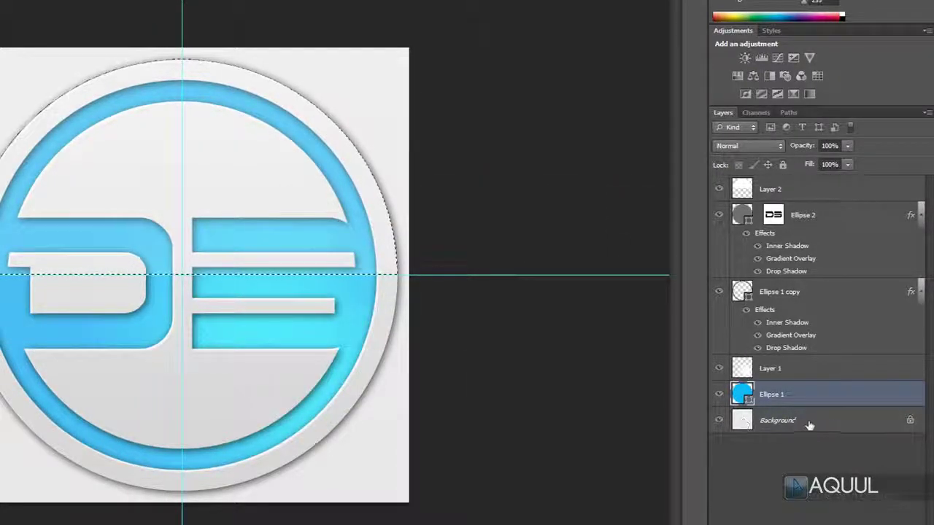
- Hide the Background layer to leave the logo on a transparent background
{"action": "left_click", "coordinate": [718, 421]}
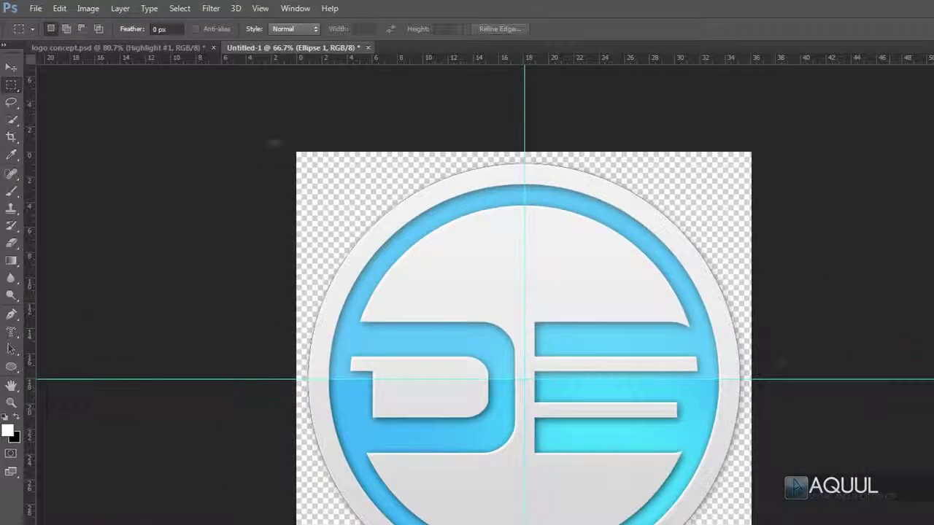
{"action": "left_click", "coordinate": [34, 9]}
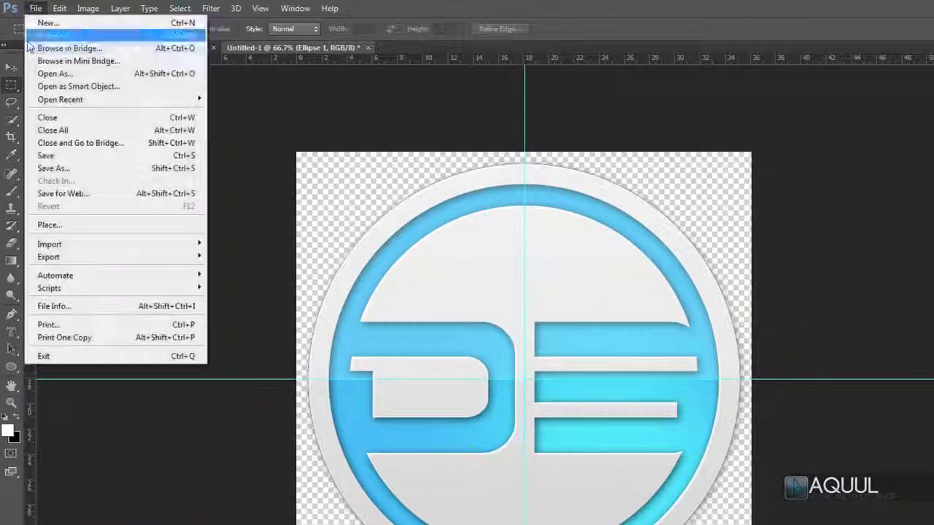
{"action": "left_click", "coordinate": [103, 159]}
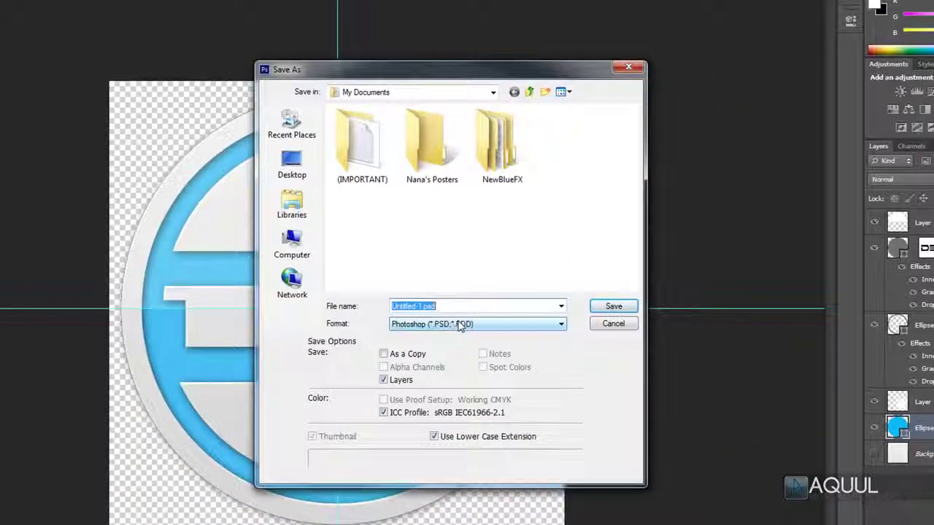
{"action": "left_click", "coordinate": [459, 326]}
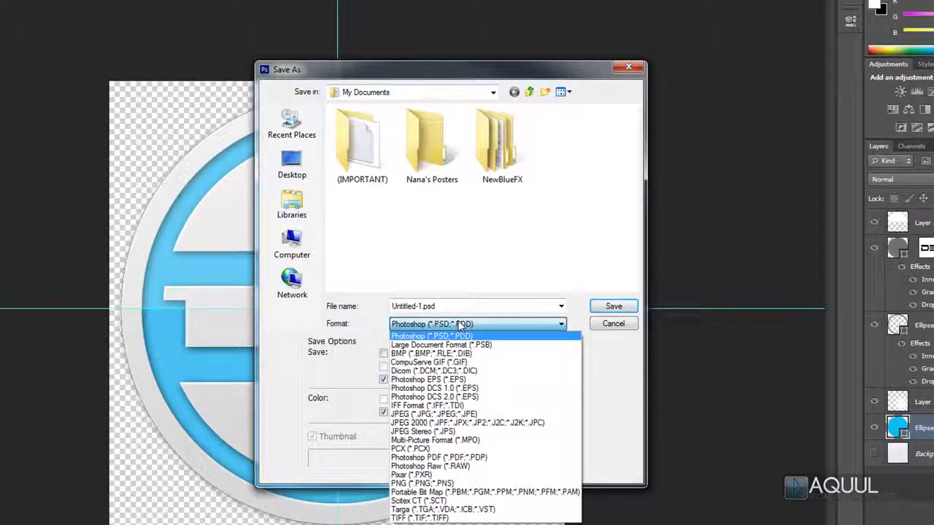
{"action": "left_click", "coordinate": [445, 484]}
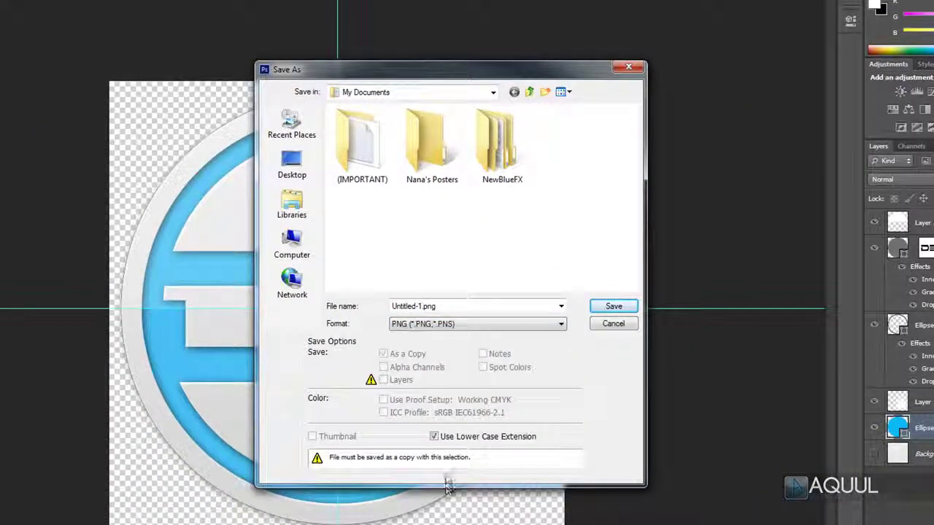
{"action": "left_click", "coordinate": [615, 324]}
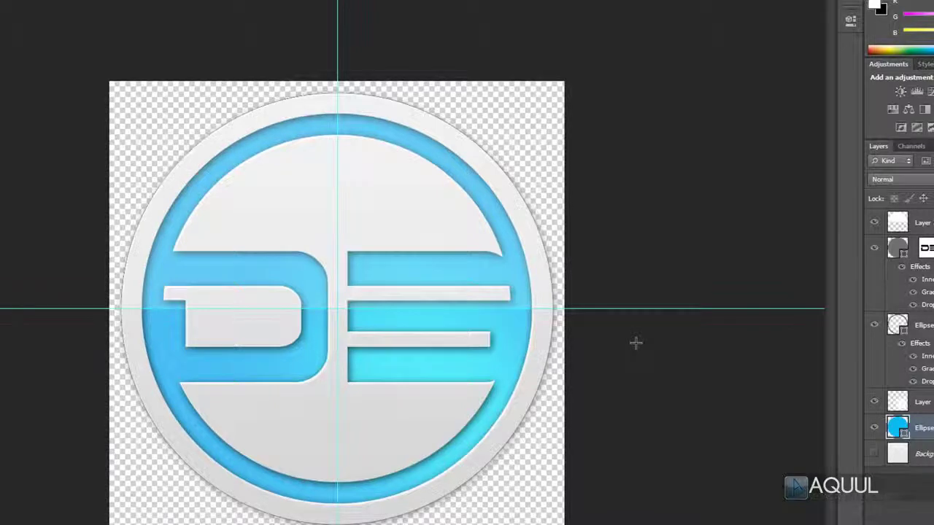